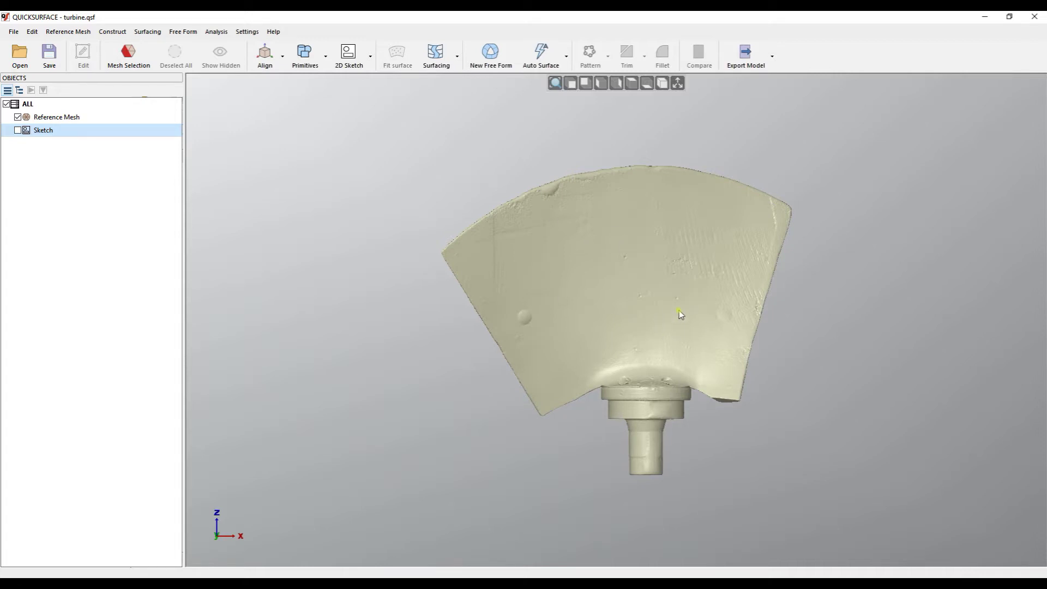
Orbit the turbine blade mesh to a new viewing angle.
middle_click_drag(617, 320, 681, 332)
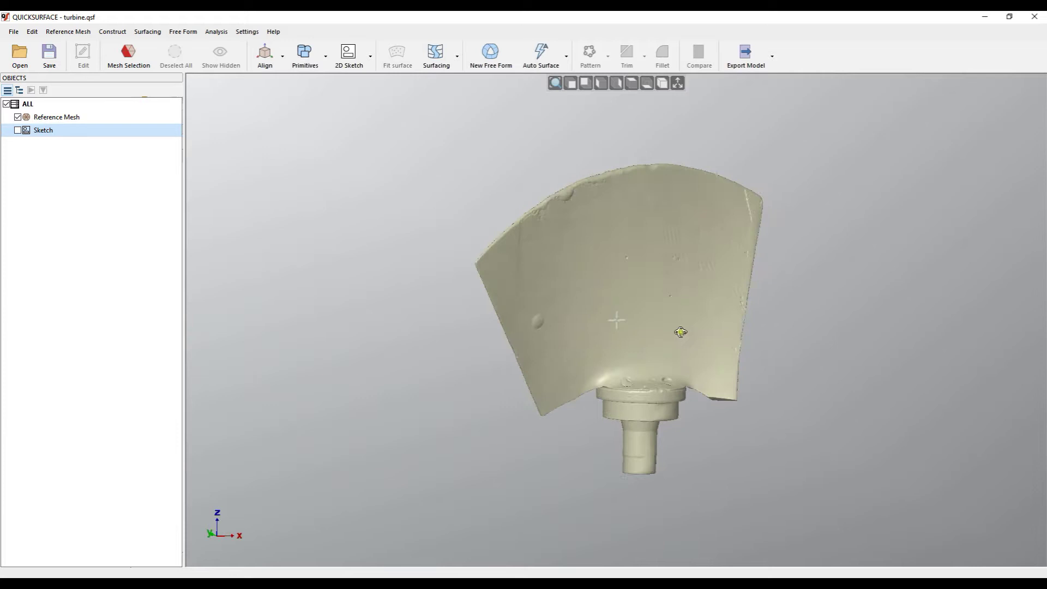
right_click_drag(681, 332, 652, 297)
Create Sketch(1) from the blade outline on a Front (OXZ) plane offset 204.7197 mm.
left_click(348, 54)
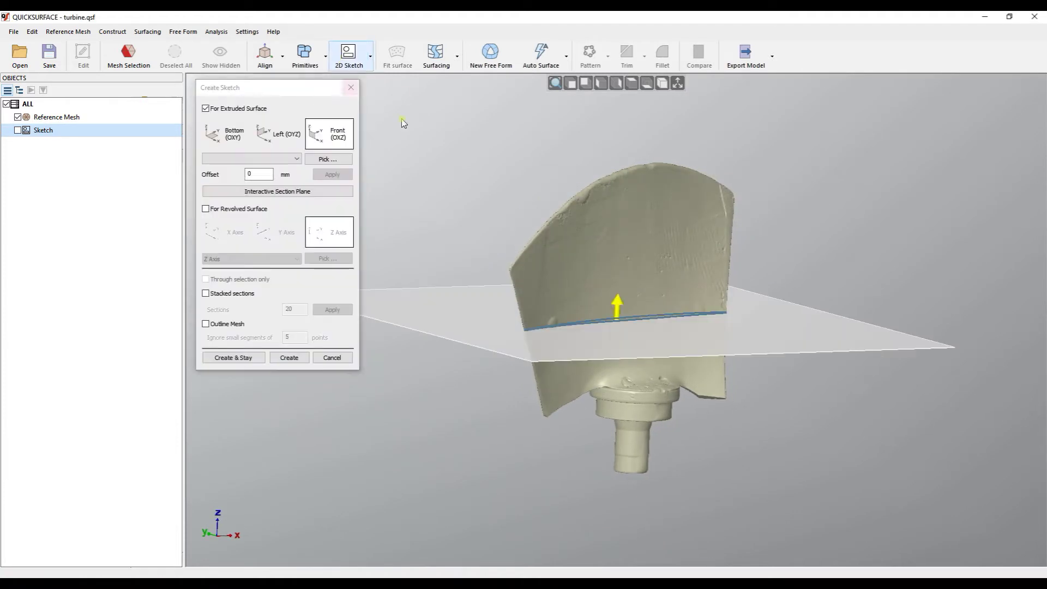
left_click(332, 141)
right_click_drag(538, 305, 616, 344)
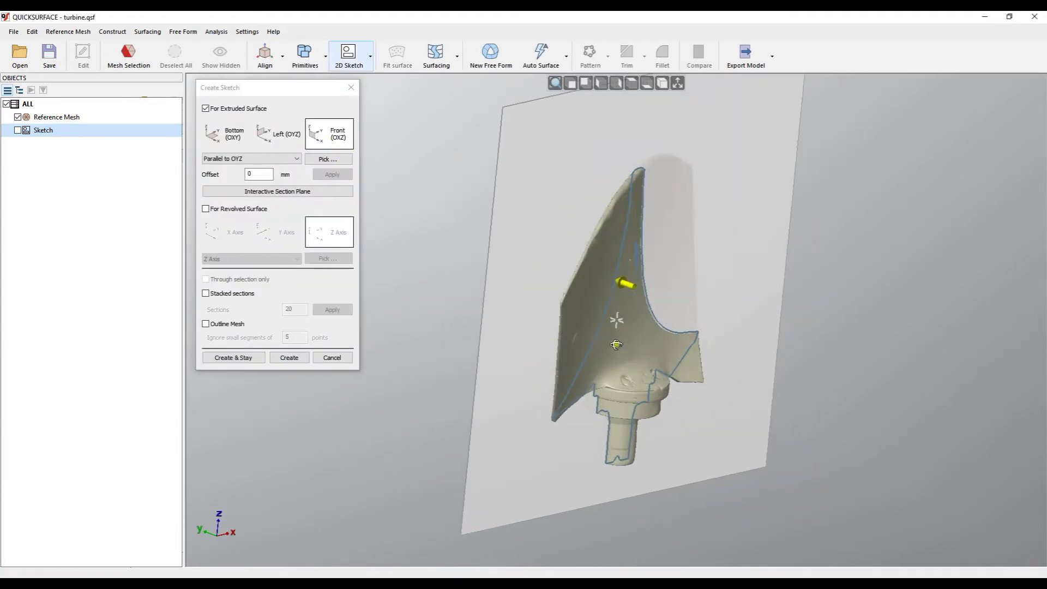
left_click_drag(626, 283, 478, 261)
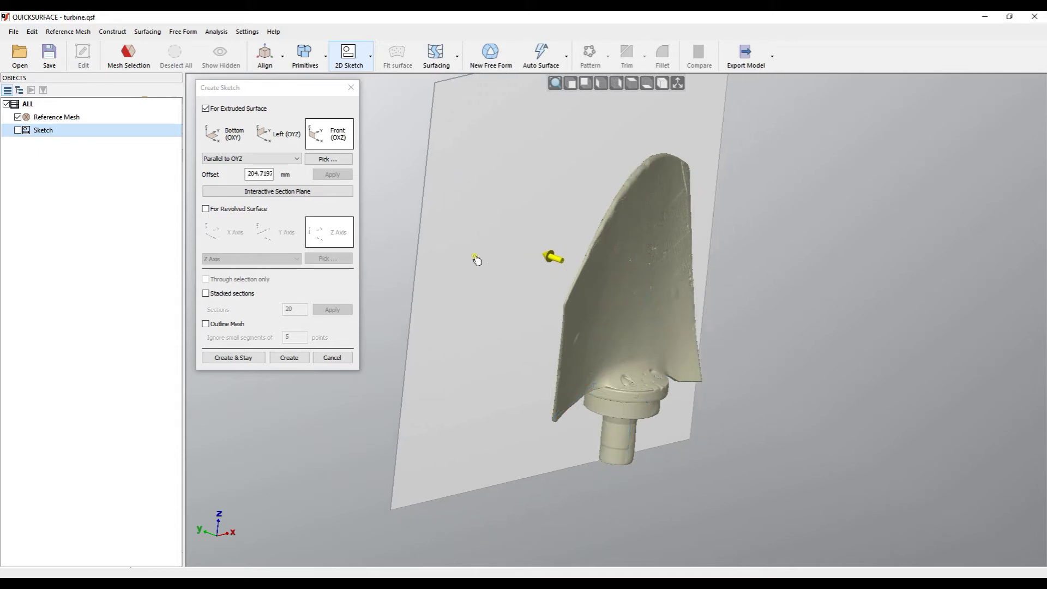
left_click(219, 328)
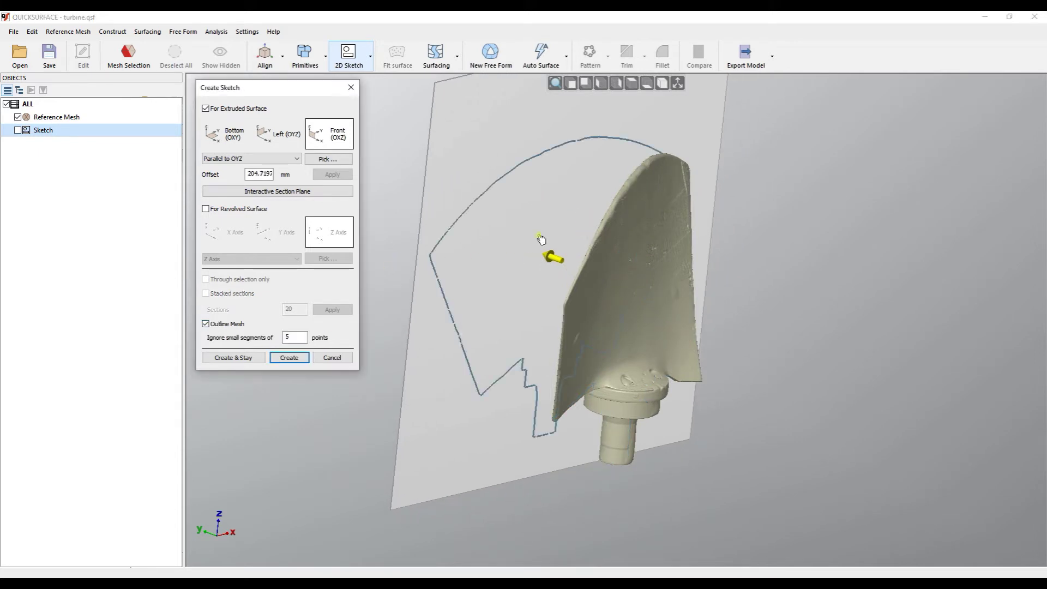
left_click(290, 357)
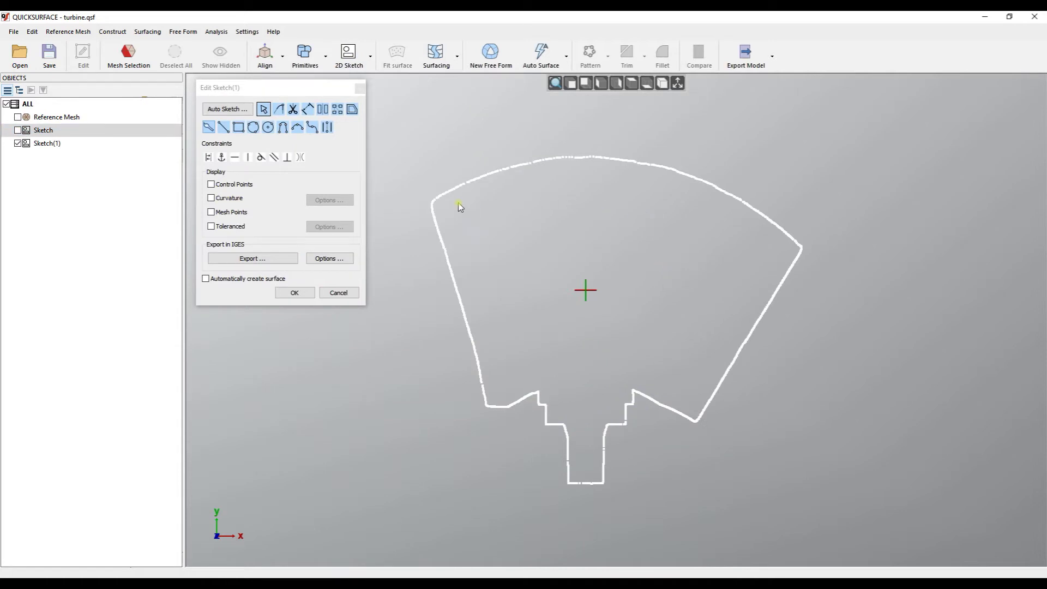
Fit curves along the outline's top arc, left edge, lower-right segment and right edge.
mouse_move(440, 196)
left_mouse_down()
mouse_move(689, 170)
mouse_move(797, 245)
left_mouse_up()
mouse_move(435, 209)
left_mouse_down()
mouse_move(425, 264)
mouse_move(473, 341)
mouse_move(487, 400)
mouse_move(518, 402)
mouse_move(490, 406)
left_mouse_up()
left_click_drag(668, 403, 693, 421)
scroll(655, 409, "up", 3)
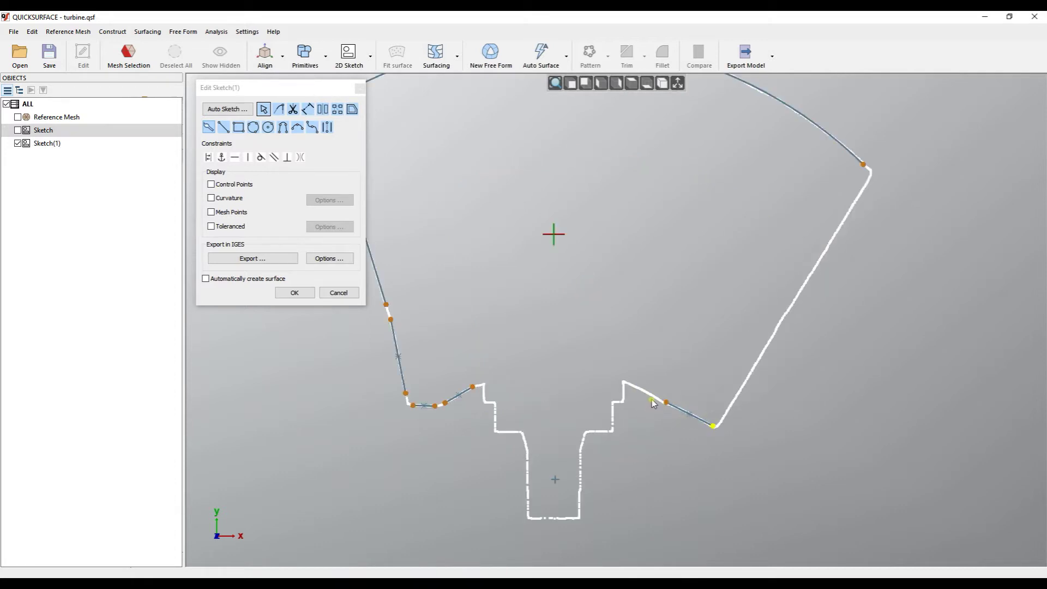
mouse_move(867, 174)
left_mouse_down()
mouse_move(729, 378)
mouse_move(725, 425)
left_mouse_up()
Join the top arc, side lines and lower segments at their corners.
middle_click_drag(694, 310, 704, 318)
mouse_move(783, 428)
left_mouse_down()
mouse_move(724, 421)
mouse_move(756, 440)
left_mouse_up()
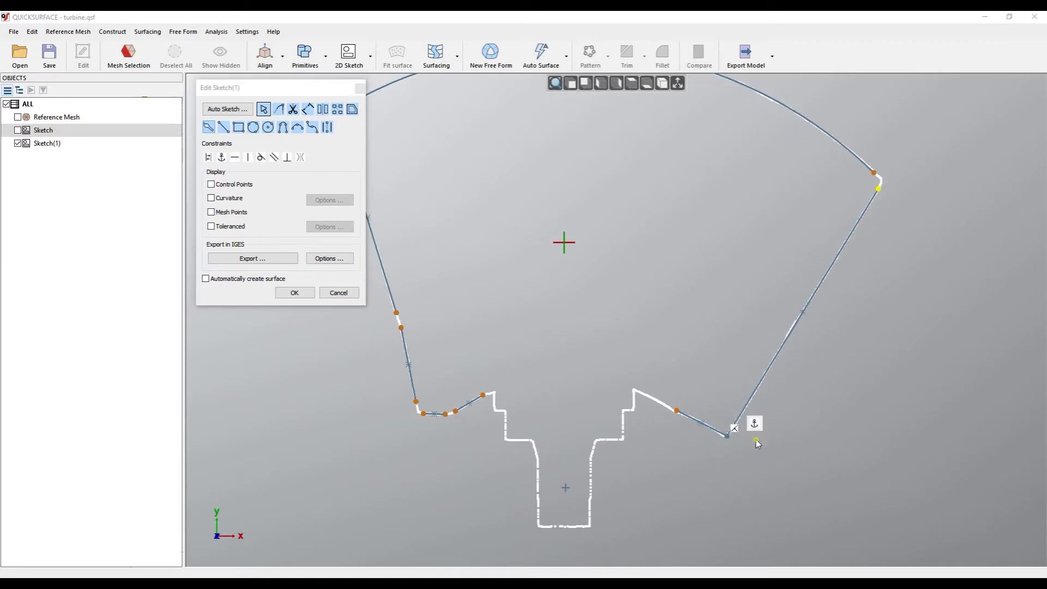
left_click_drag(871, 166, 879, 203)
scroll(761, 284, "down", 3)
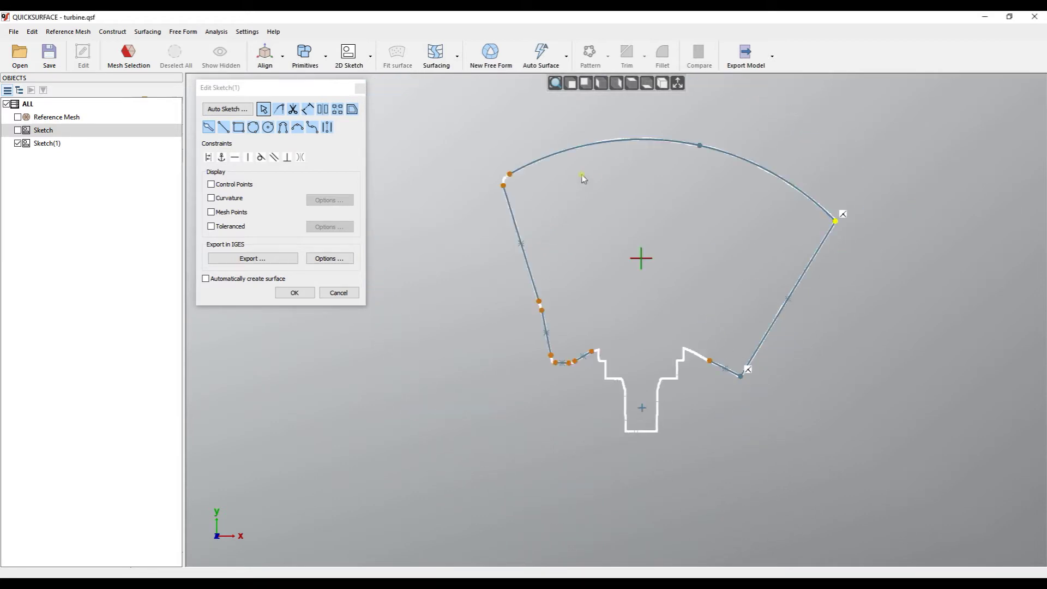
mouse_move(517, 154)
left_mouse_down()
mouse_move(490, 174)
mouse_move(523, 200)
left_mouse_up()
left_click_drag(553, 281, 557, 381)
scroll(554, 358, "up", 3)
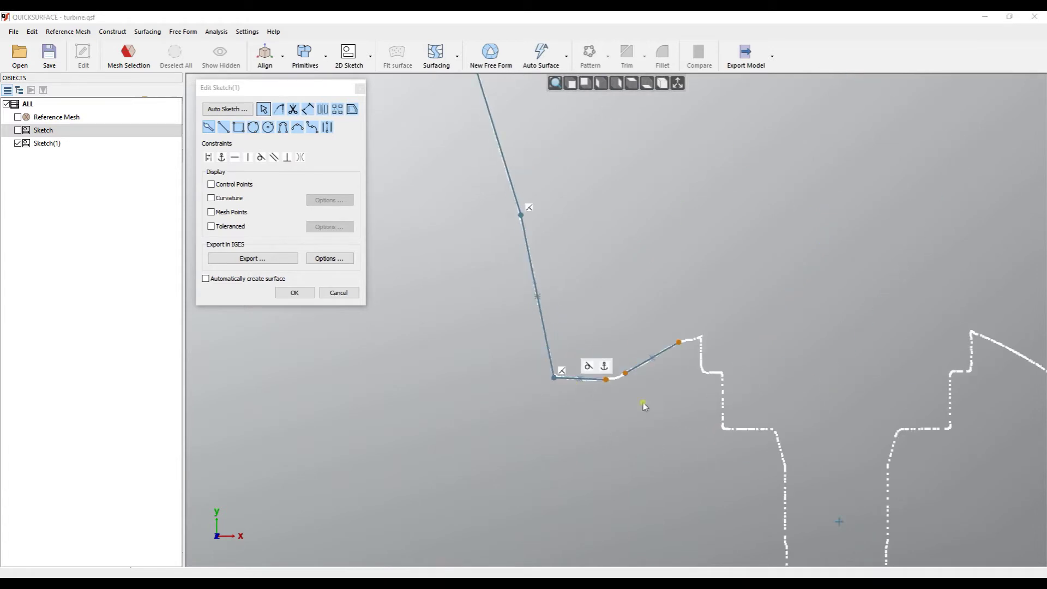
left_click_drag(643, 383, 600, 379)
scroll(760, 329, "down", 2)
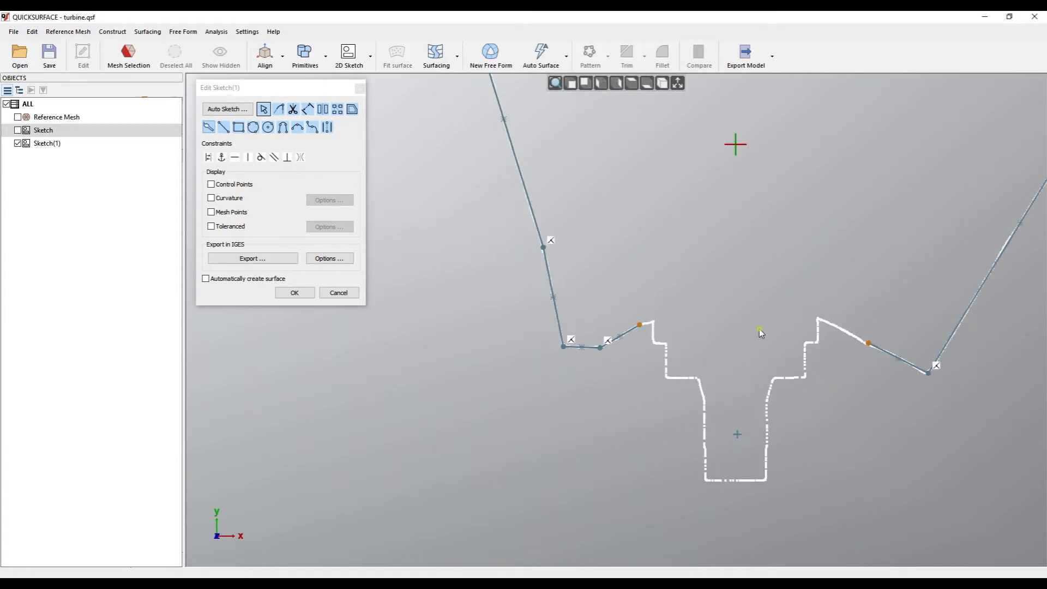
Close the profile with a 252.137 mm tangent arc between the two open endpoints.
right_click(727, 271)
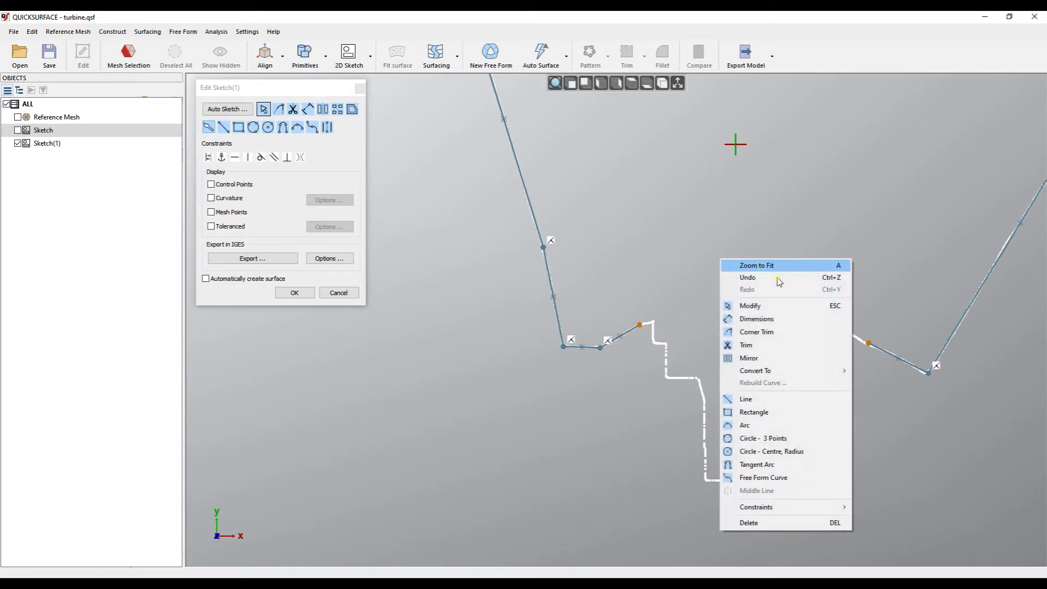
left_click(758, 465)
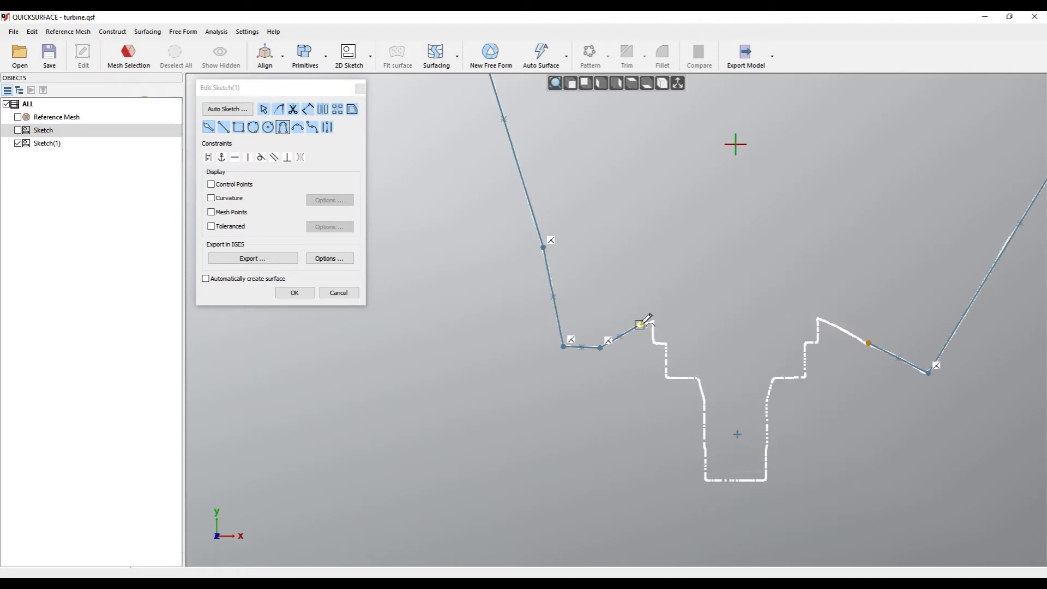
left_click(640, 325)
left_click(868, 344)
mouse_move(806, 323)
left_mouse_down()
mouse_move(823, 305)
mouse_move(808, 306)
left_mouse_up()
key("Return")
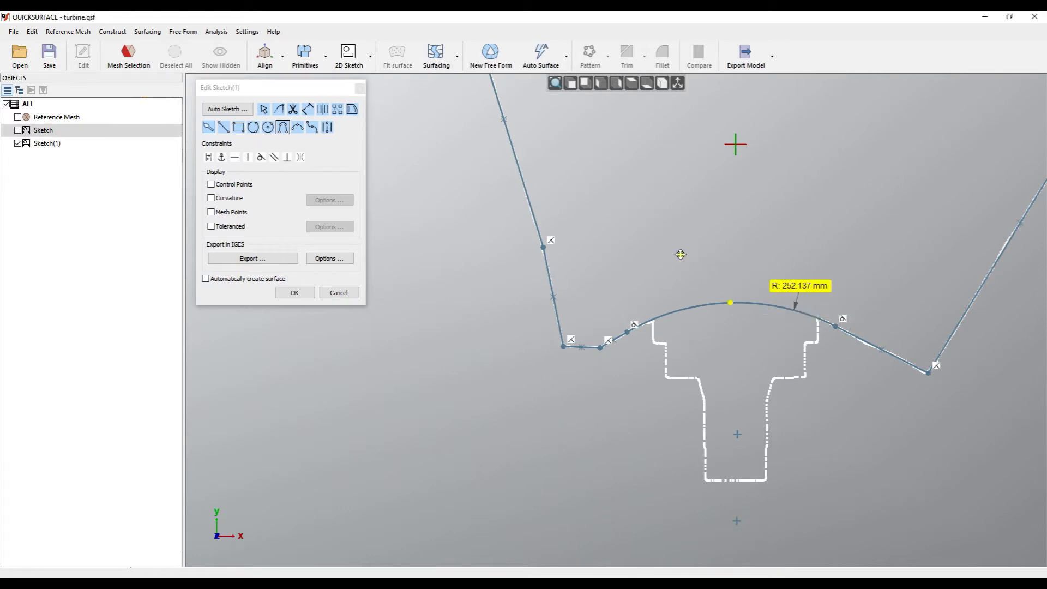
scroll(491, 273, "down", 3)
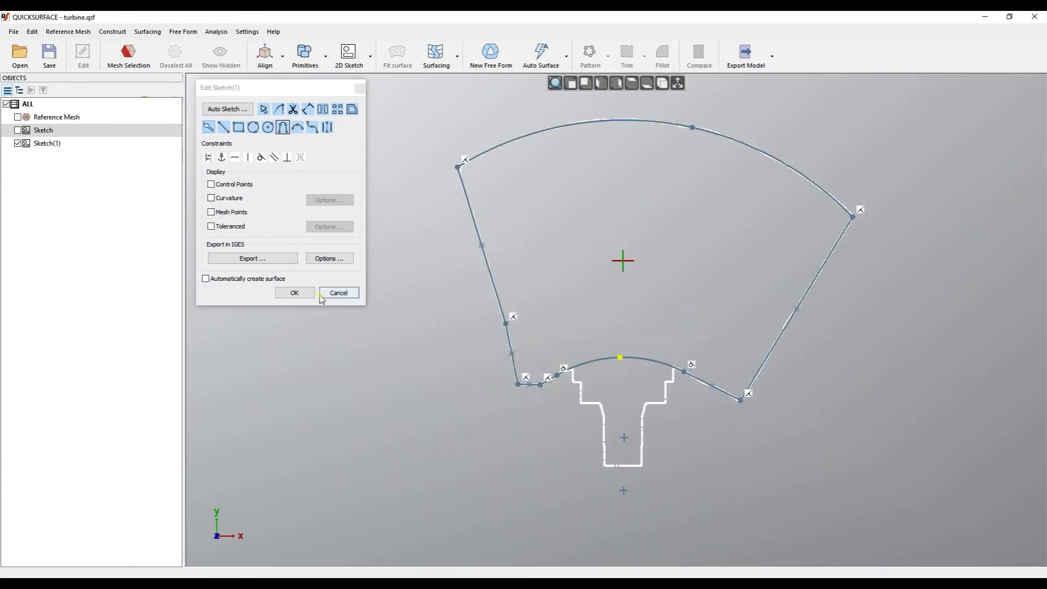
Finish Sketch(1), hide it, and switch to a face-on view of the blade.
left_click(295, 293)
mouse_move(524, 299)
right_mouse_down()
mouse_move(565, 332)
mouse_move(552, 306)
mouse_move(440, 221)
right_mouse_up()
left_click(17, 143)
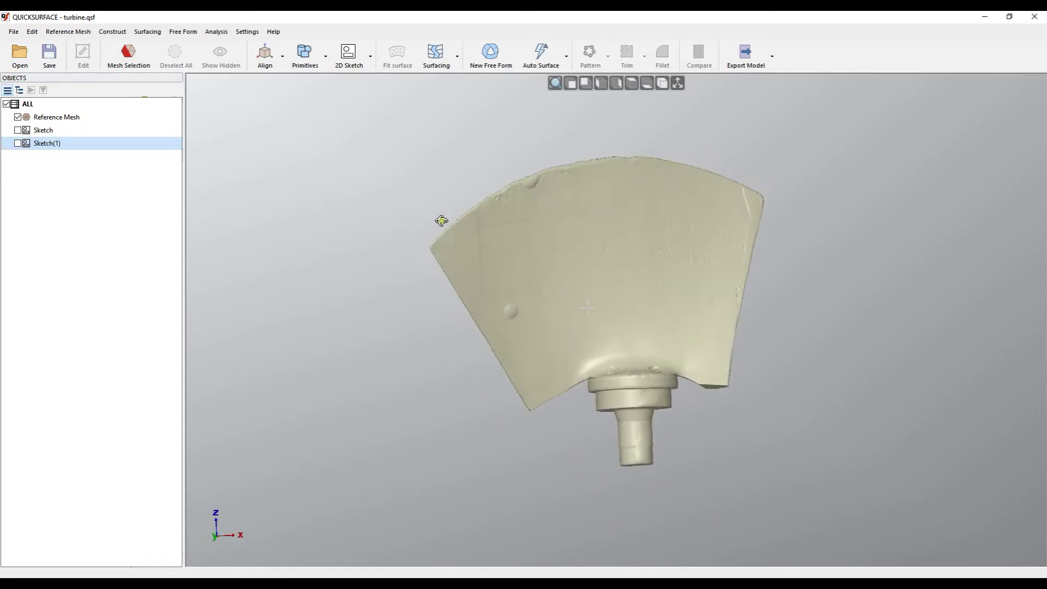
left_click(586, 83)
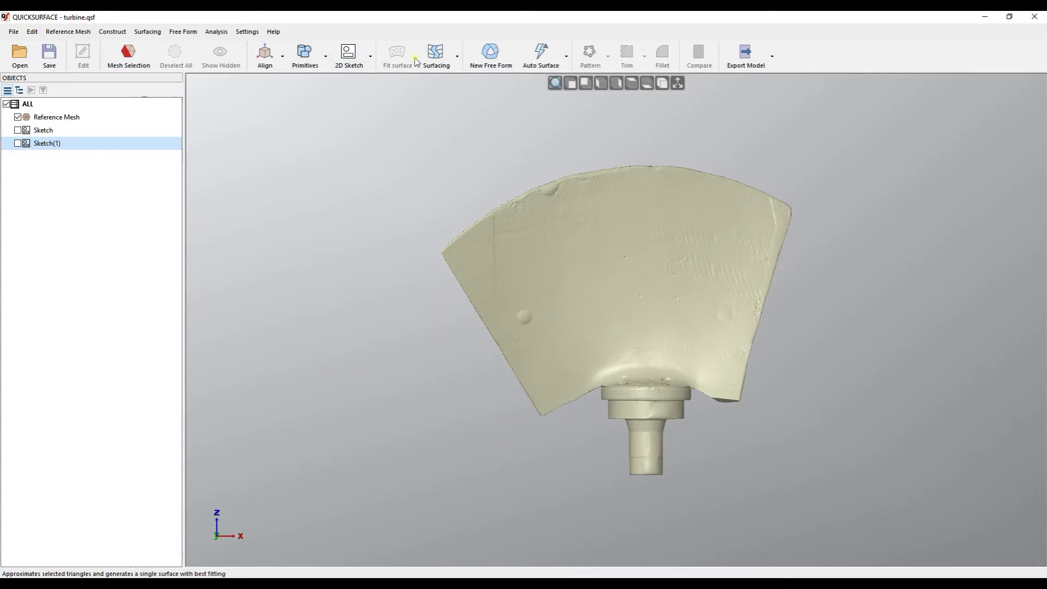
left_click(440, 55)
Start a 3D sketch and draw the first guide curve down the blade's left edge.
left_click(453, 80)
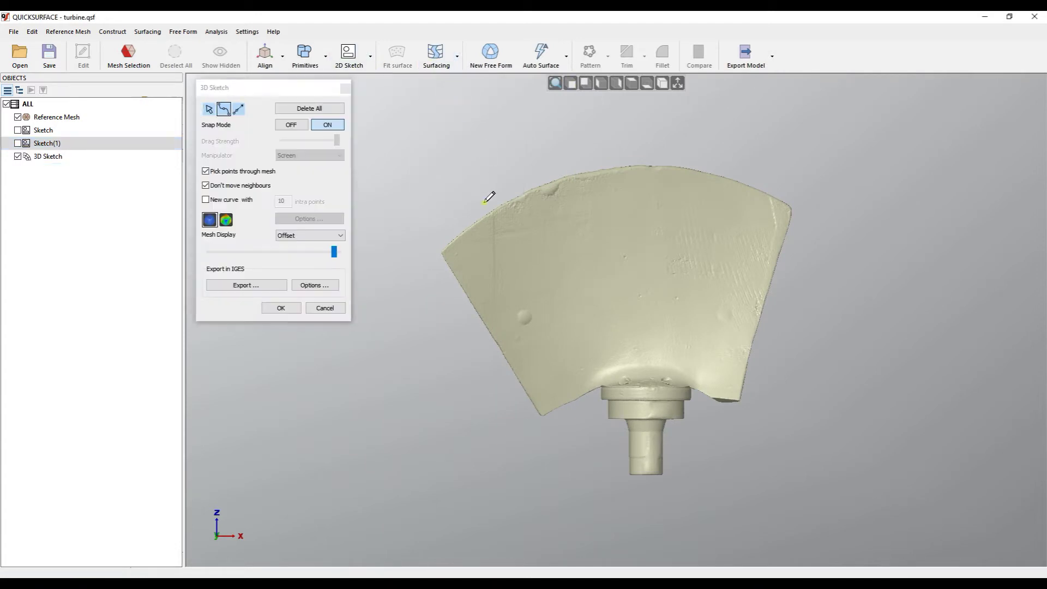
left_click(448, 253)
left_click(499, 336)
left_click(544, 409)
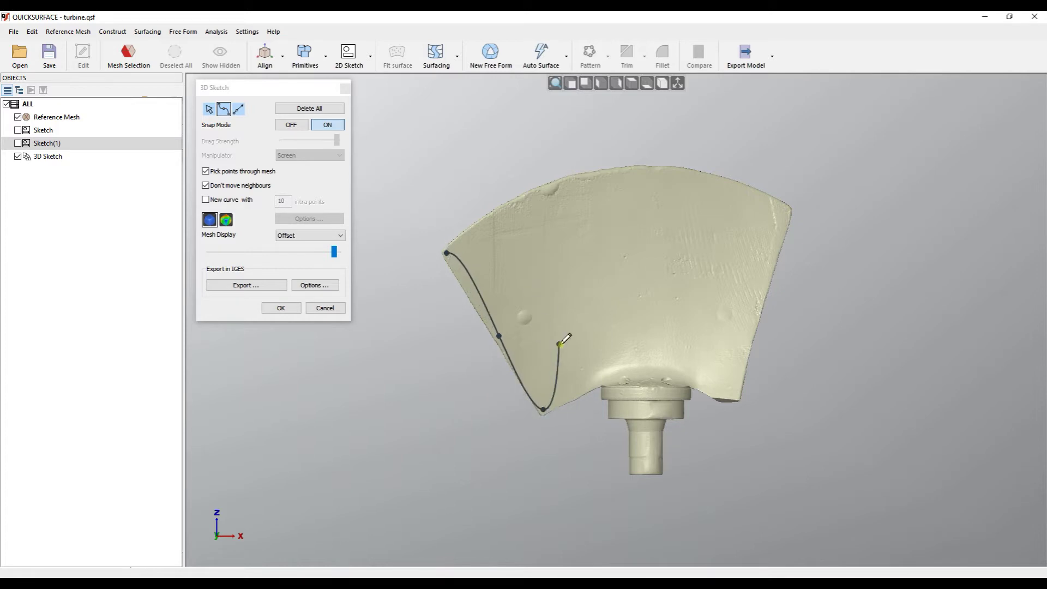
left_click(584, 343)
right_click(584, 345)
left_click(626, 363)
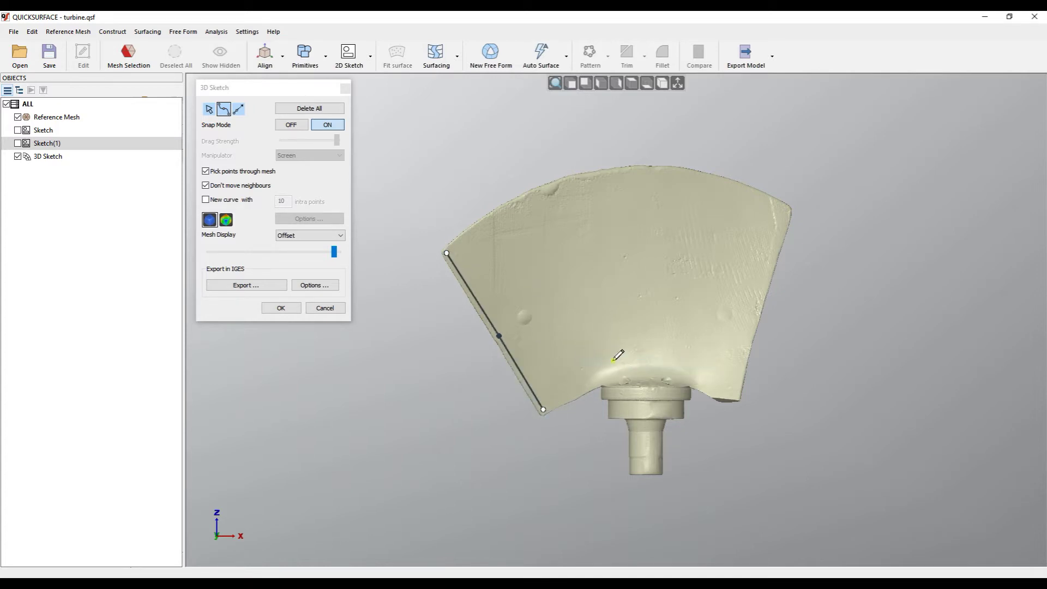
Draw three more guide curves between the blade's top edge and base.
left_click(520, 201)
left_click(554, 291)
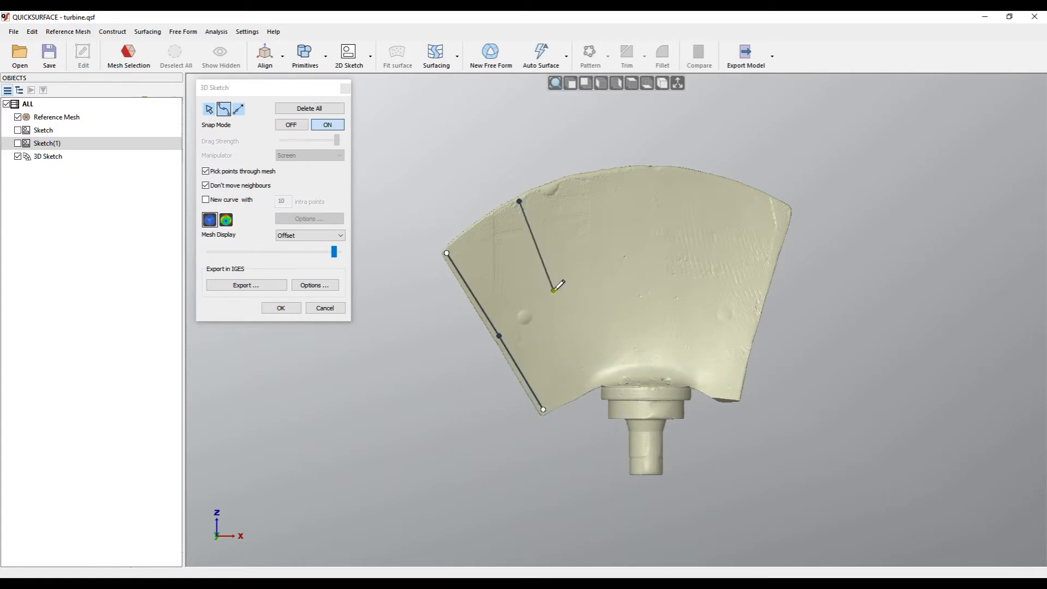
double_click(589, 386)
left_click(691, 382)
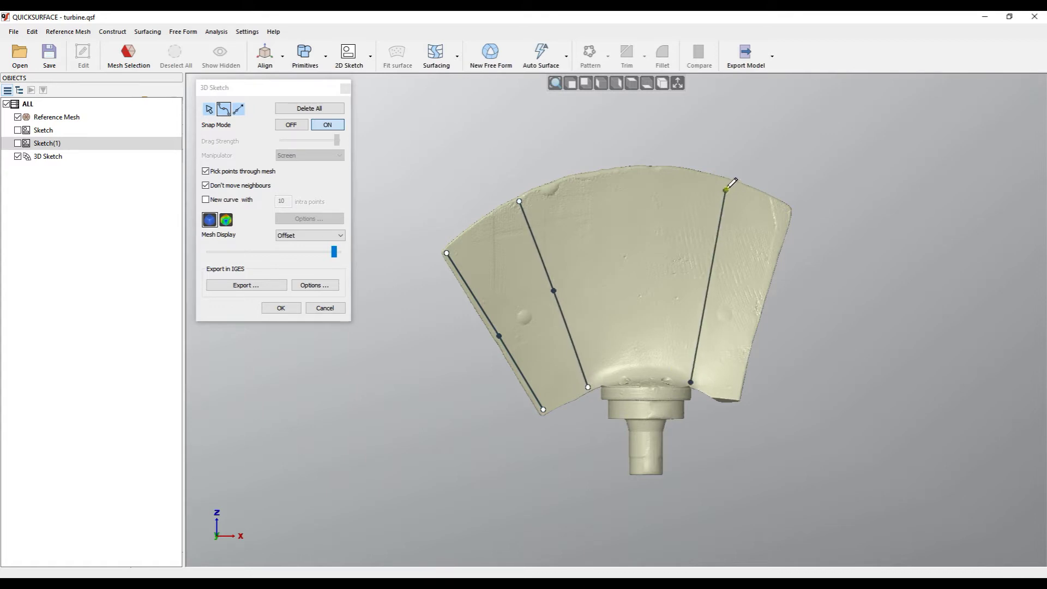
left_click(709, 276)
double_click(729, 186)
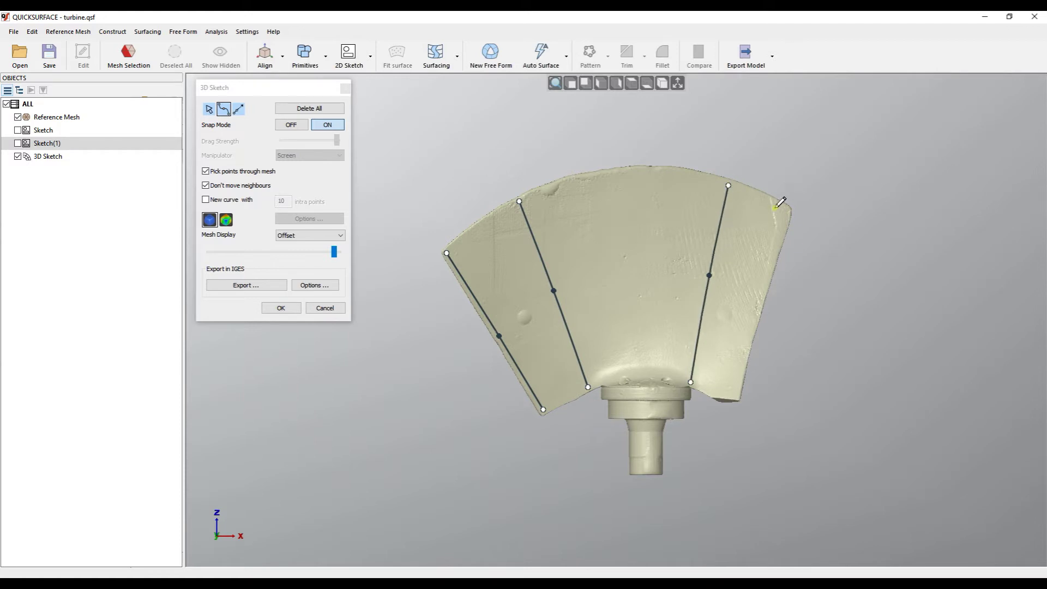
left_click(789, 209)
left_click(762, 301)
double_click(739, 399)
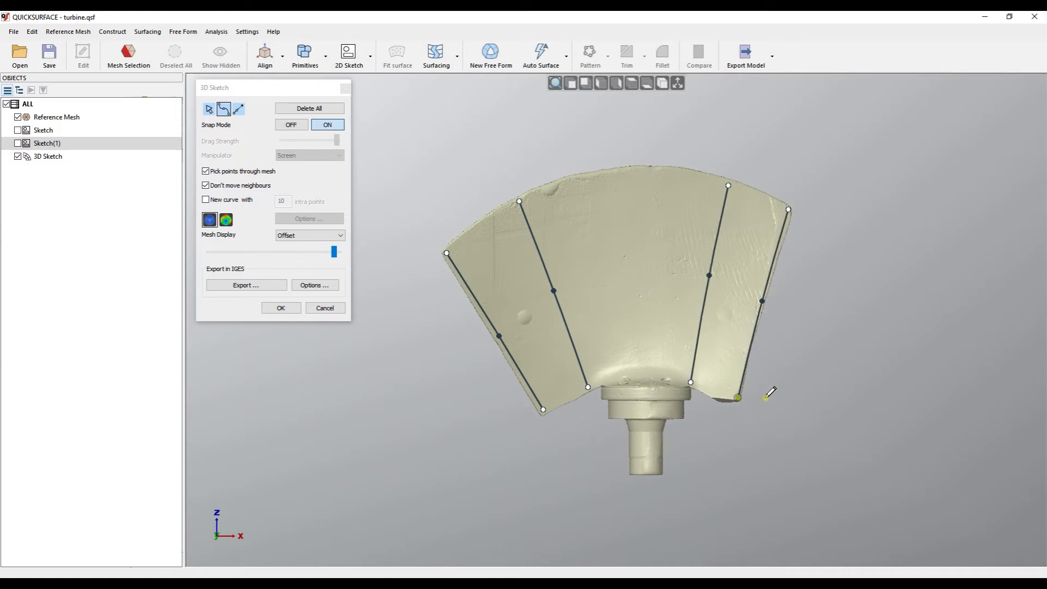
Inspect the four guide curves from several angles and finish the 3D sketch.
mouse_move(619, 310)
middle_mouse_down()
mouse_move(622, 337)
mouse_move(619, 264)
middle_mouse_up()
right_click_drag(619, 263, 613, 197)
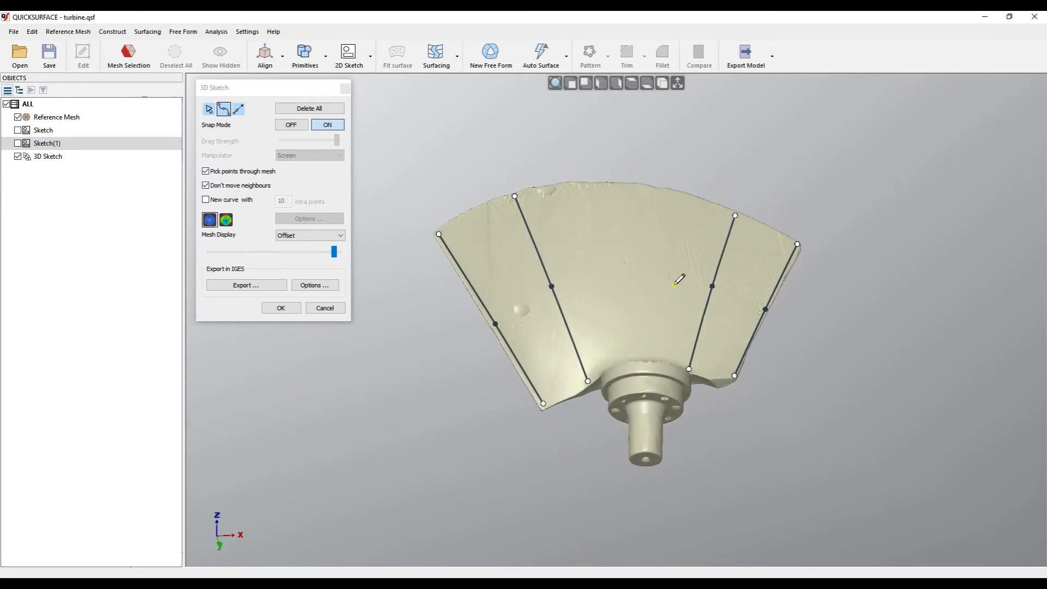
right_click_drag(644, 292, 682, 357)
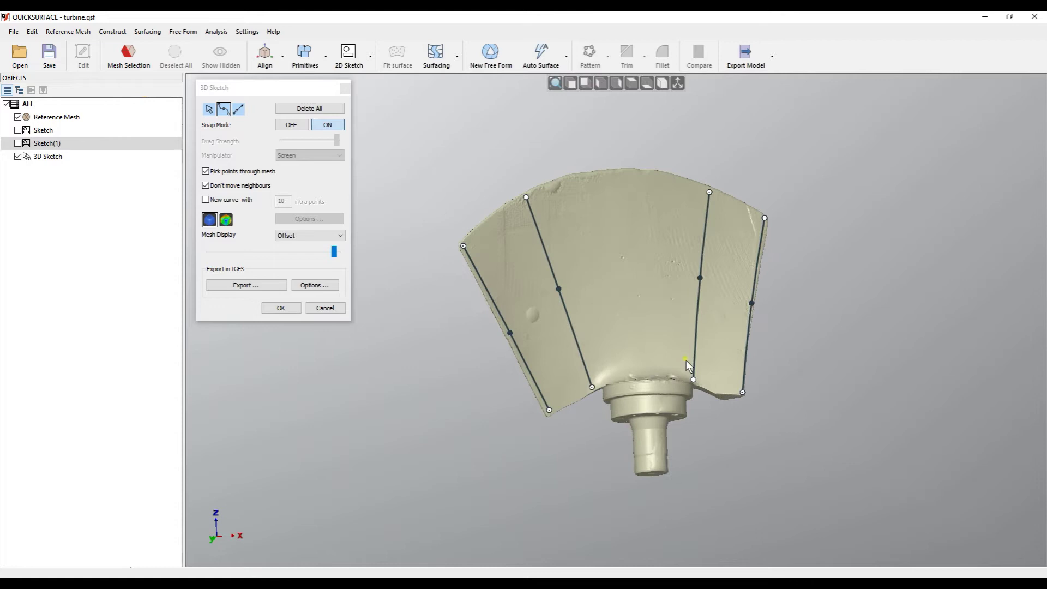
right_click_drag(605, 279, 562, 275)
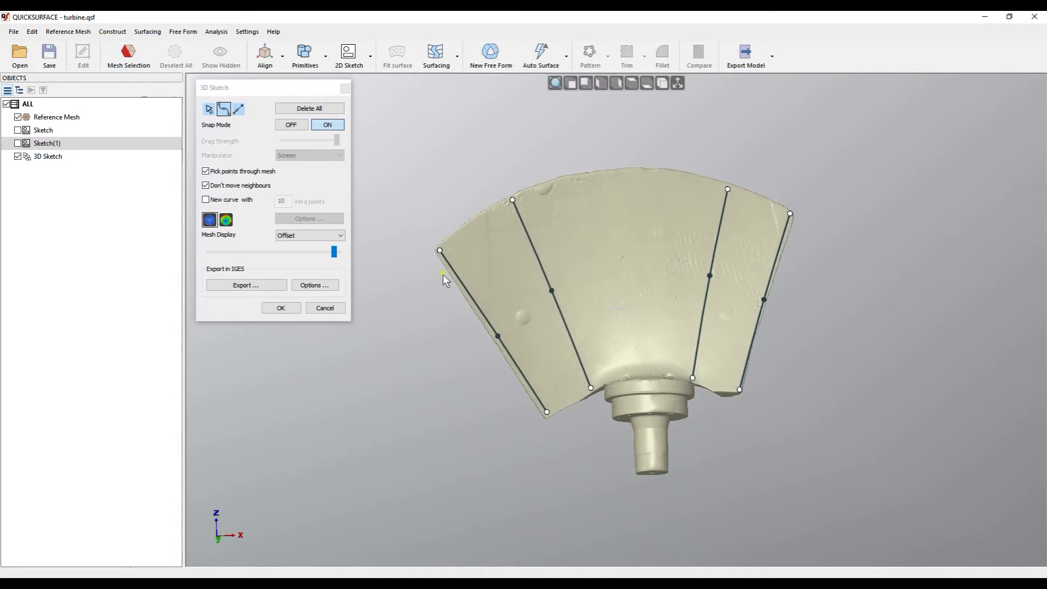
left_click(278, 308)
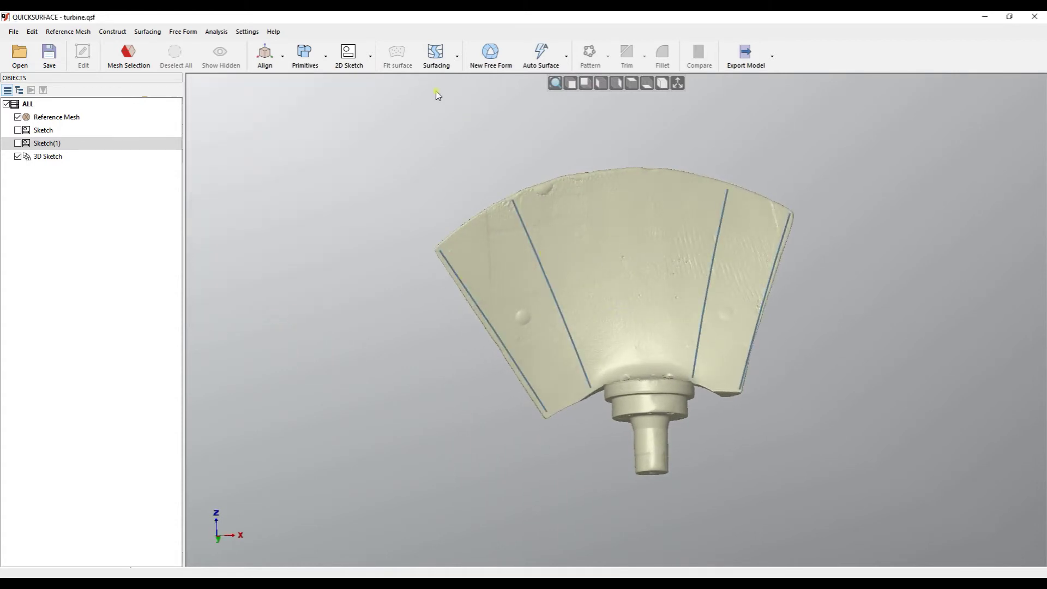
Loft a surface through the four guide curves picked from left to right.
left_click(441, 59)
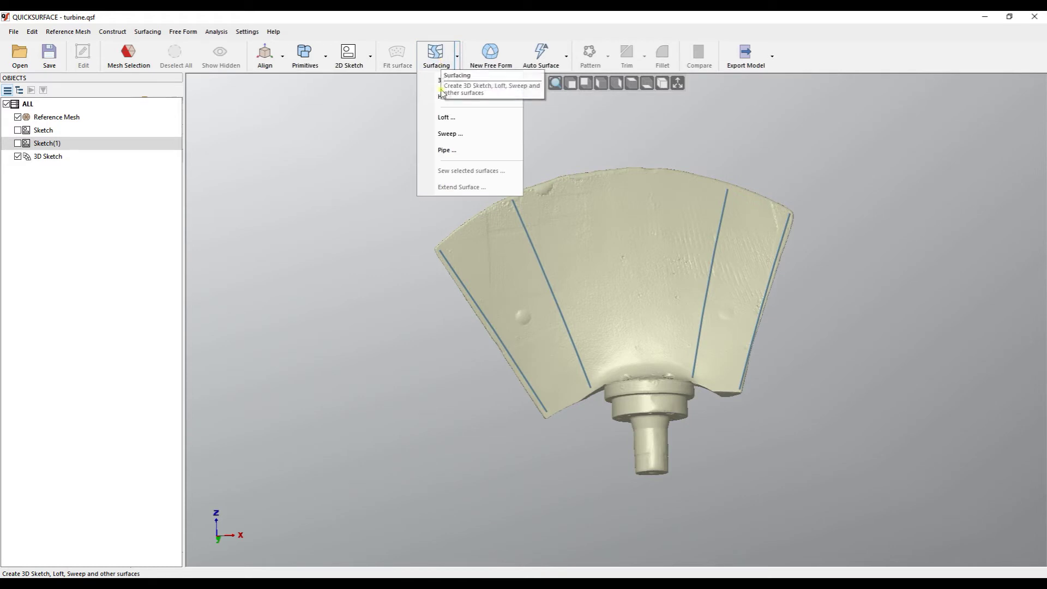
left_click(442, 119)
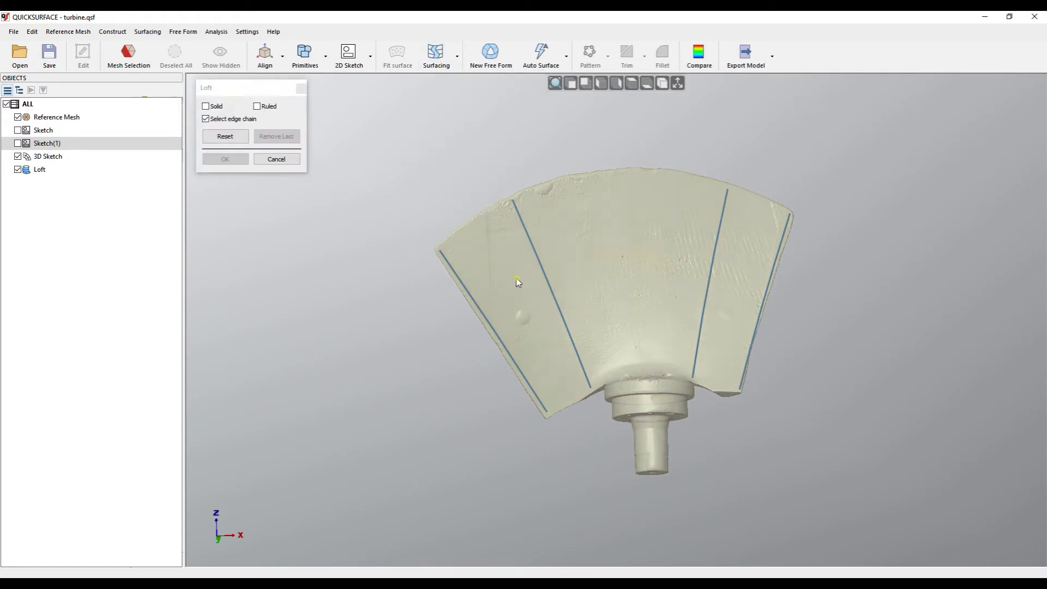
left_click(482, 313)
left_click(554, 290)
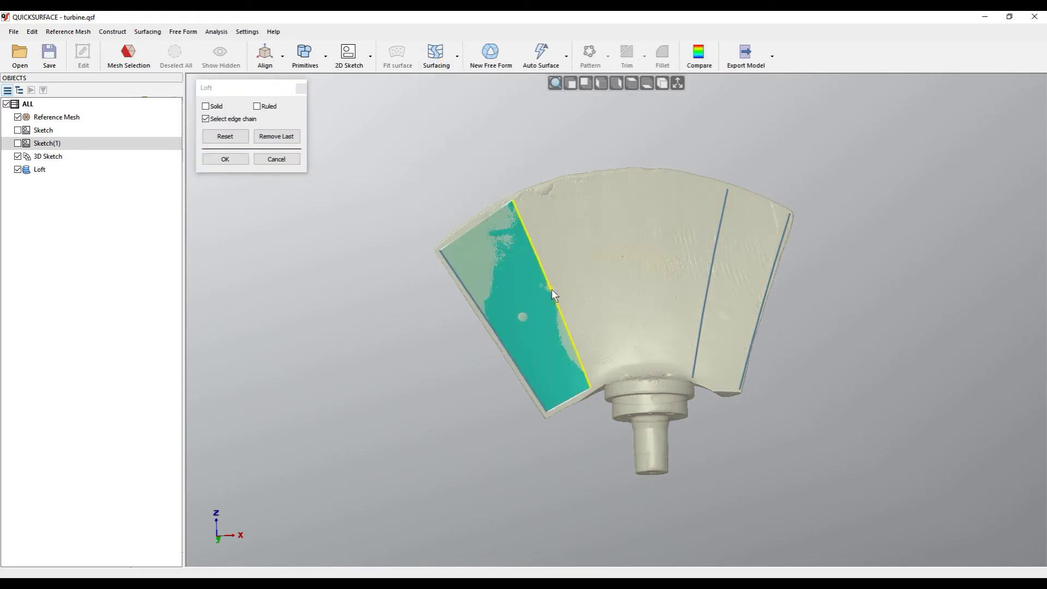
left_click(706, 272)
left_click(767, 277)
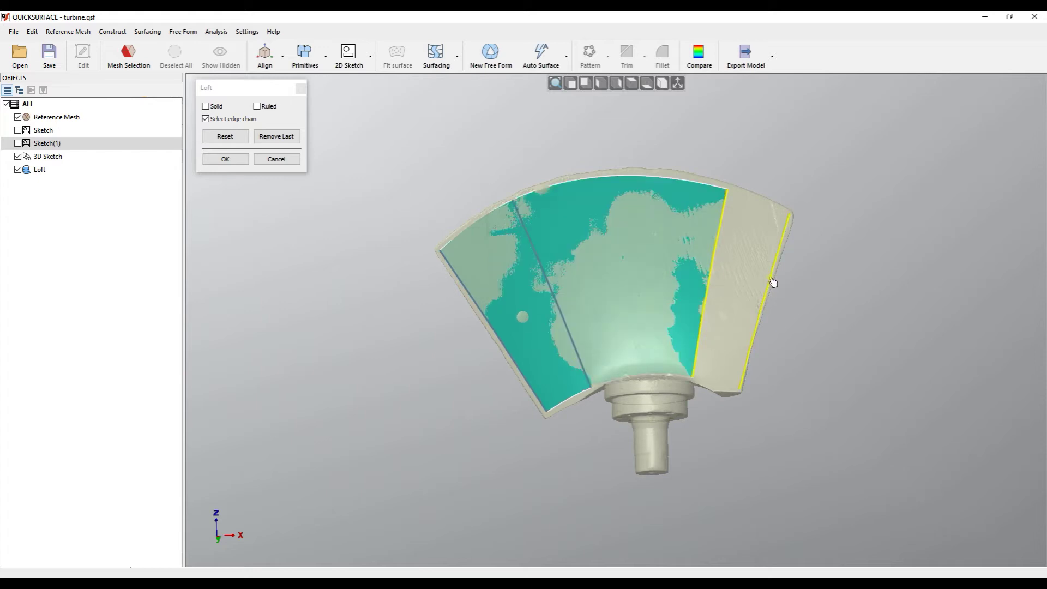
middle_click_drag(724, 274, 667, 299)
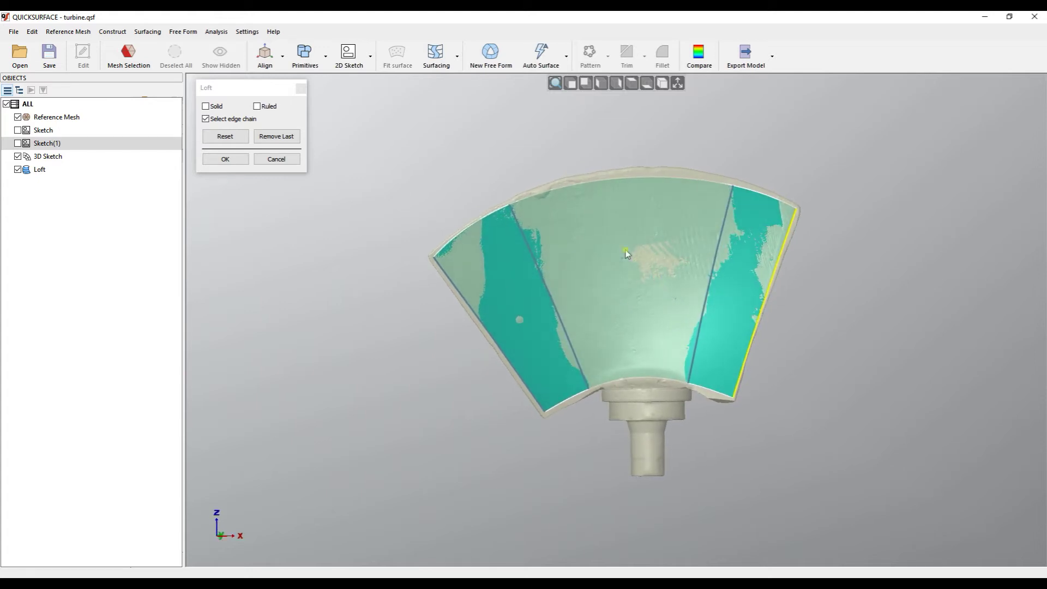
left_click(224, 160)
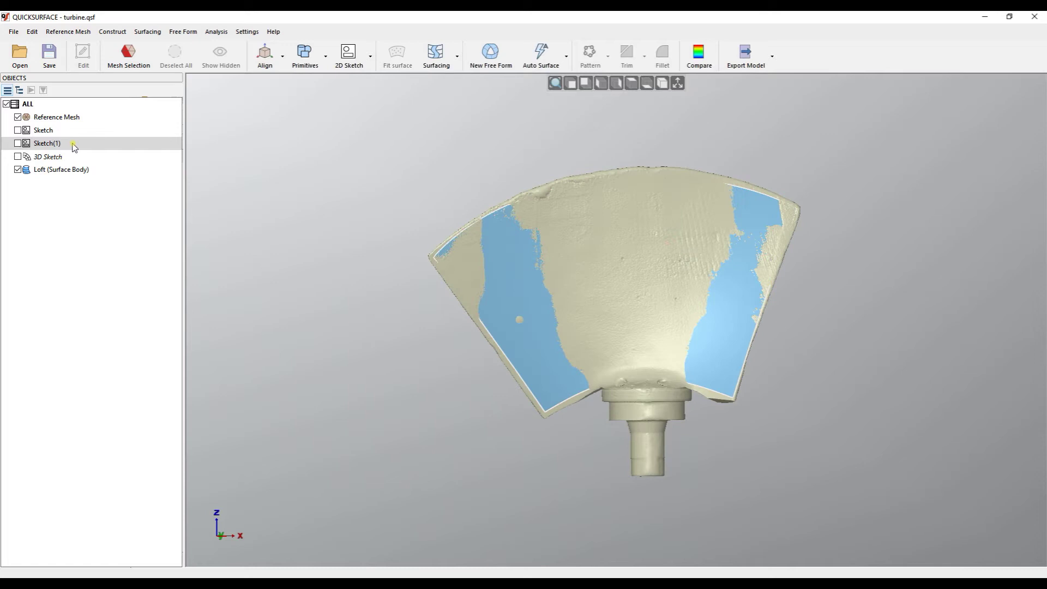
Hide the reference mesh and view the loft surface from the front.
left_click(18, 117)
right_click_drag(589, 315, 569, 398)
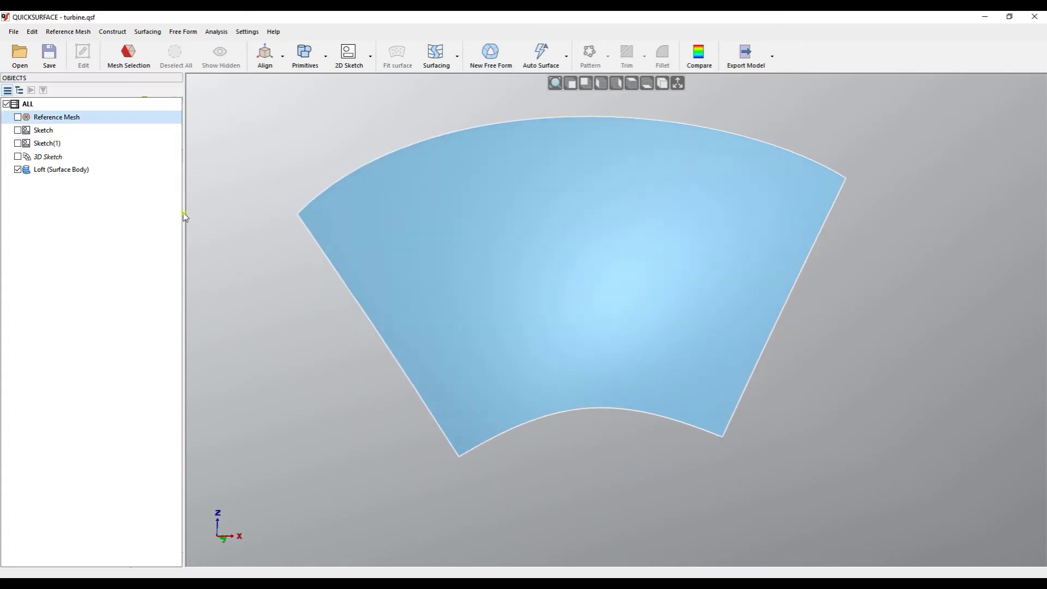
left_click(571, 84)
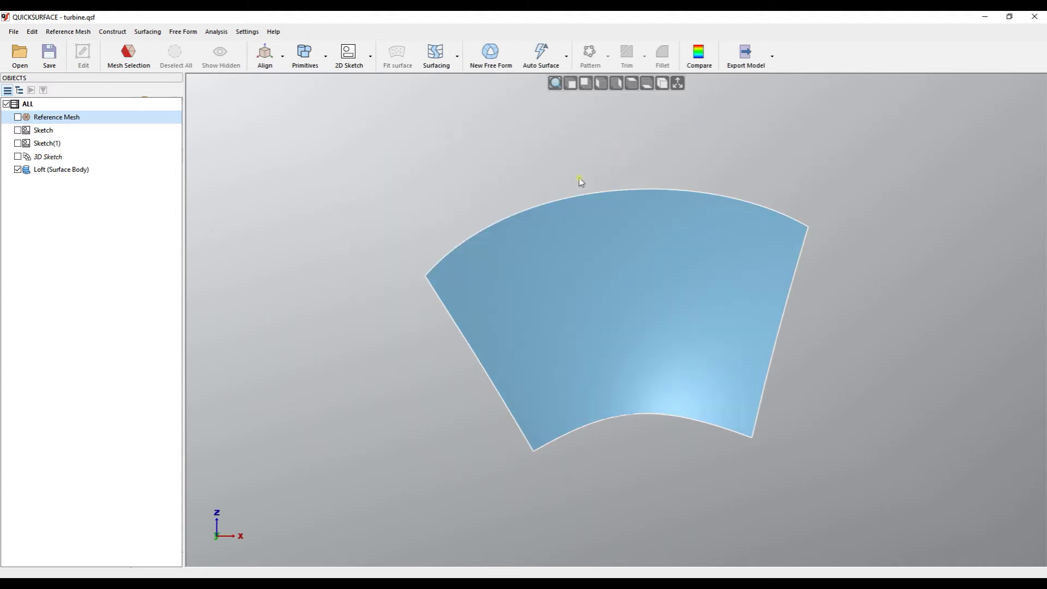
left_click(18, 143)
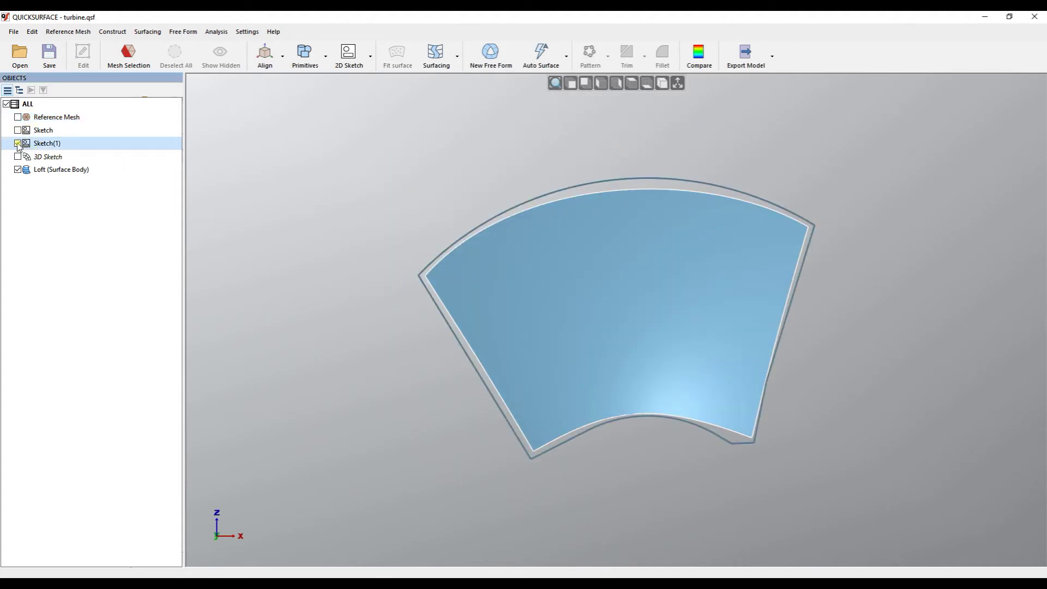
left_click(18, 143)
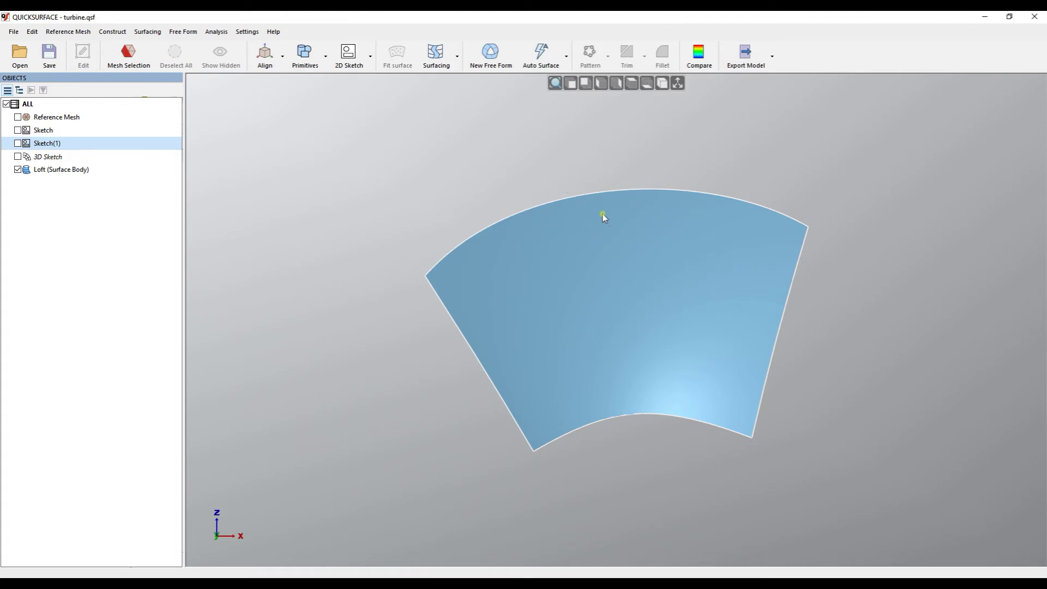
Select the loft surface for a surfacing operation.
left_click(436, 55)
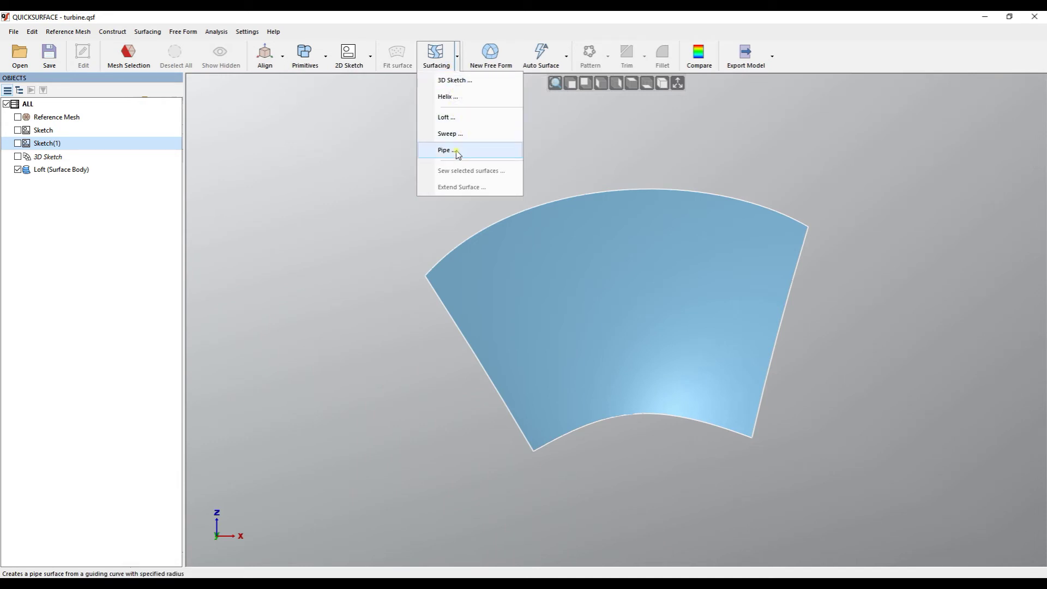
left_click(609, 218)
left_click(610, 216)
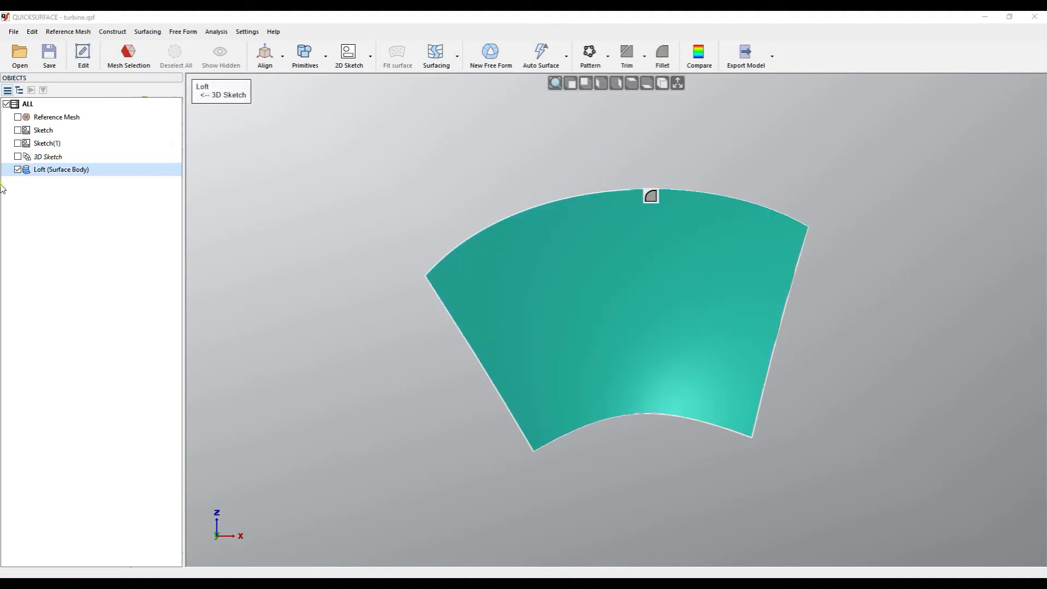
left_click(436, 58)
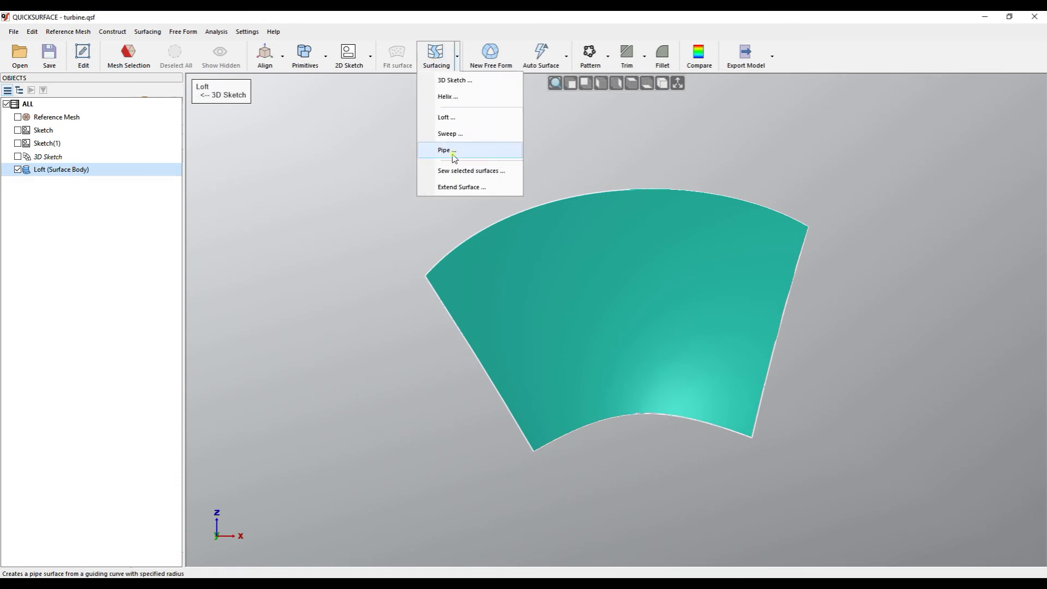
Extend Surface on the loft, dragging sides 1–4 out to 99.431, 82.819, 83.133 and 45.528 mm.
left_click(462, 187)
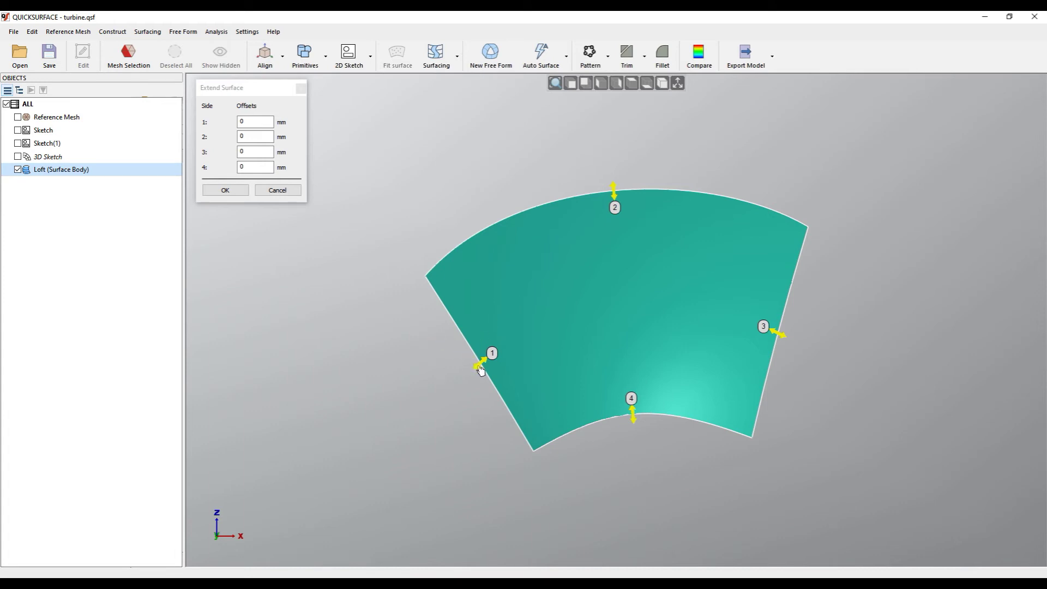
left_click_drag(481, 371, 448, 404)
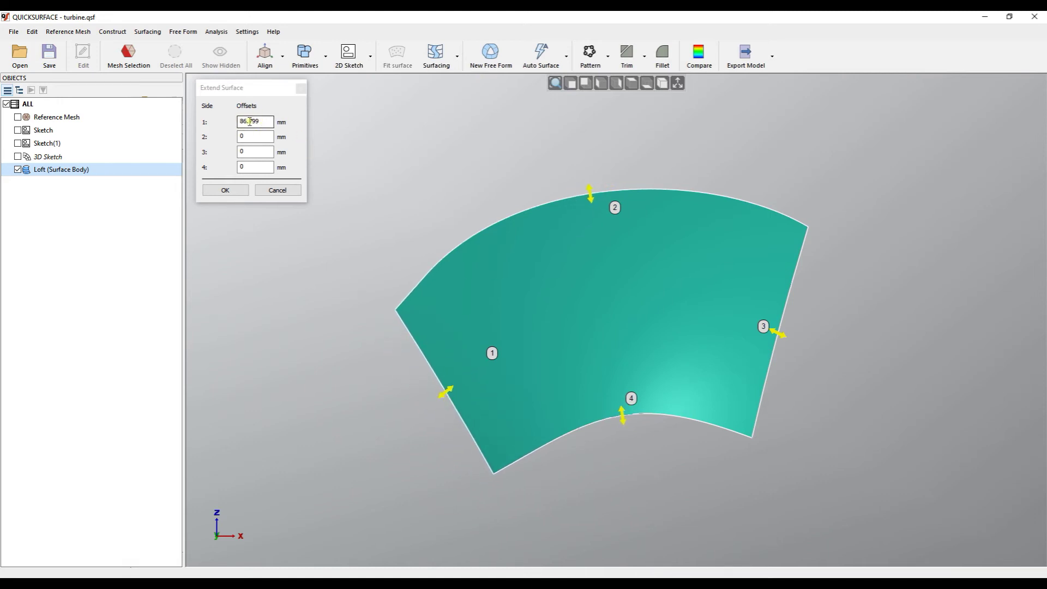
left_click_drag(443, 396, 438, 404)
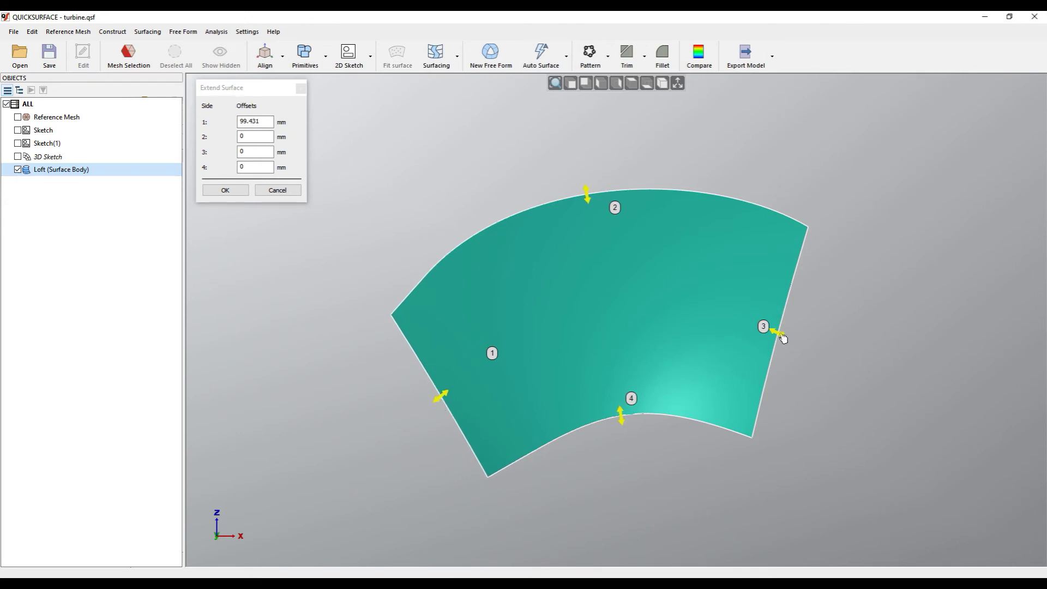
left_click_drag(782, 333, 821, 353)
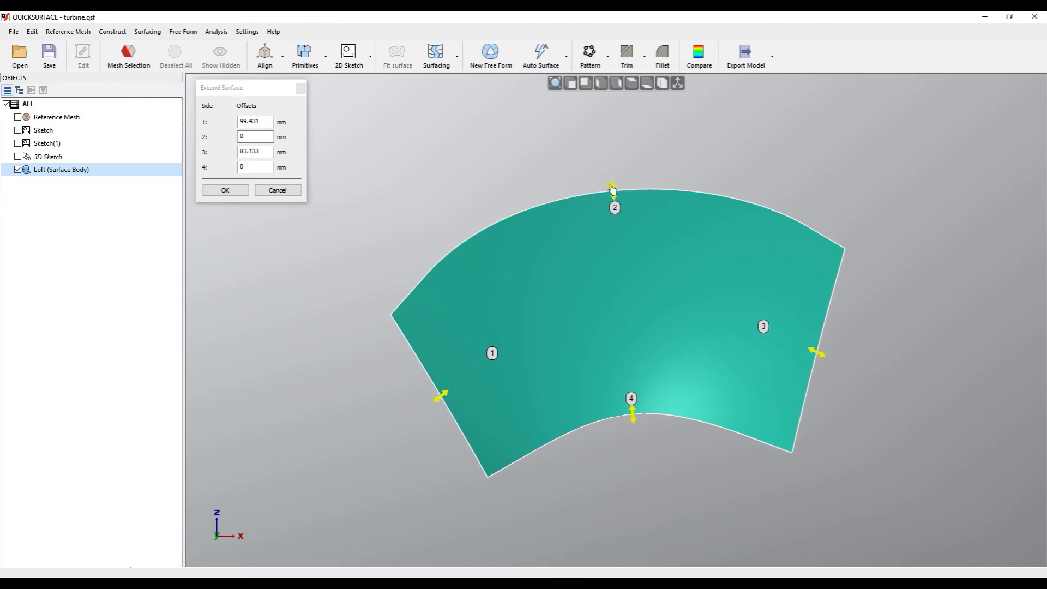
left_click_drag(614, 191, 611, 153)
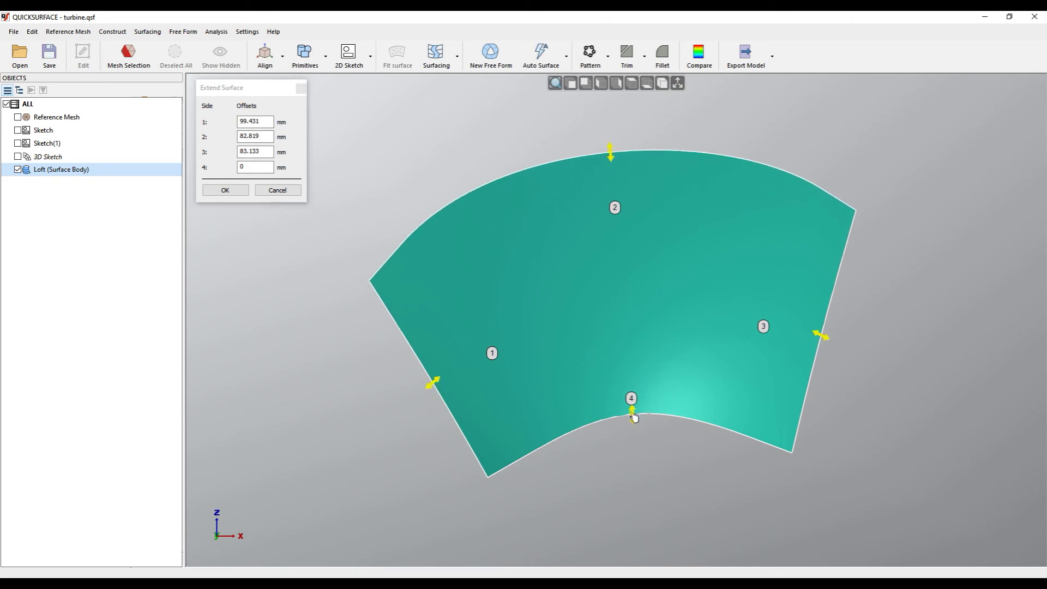
left_click_drag(633, 416, 634, 438)
middle_click_drag(609, 297, 678, 269)
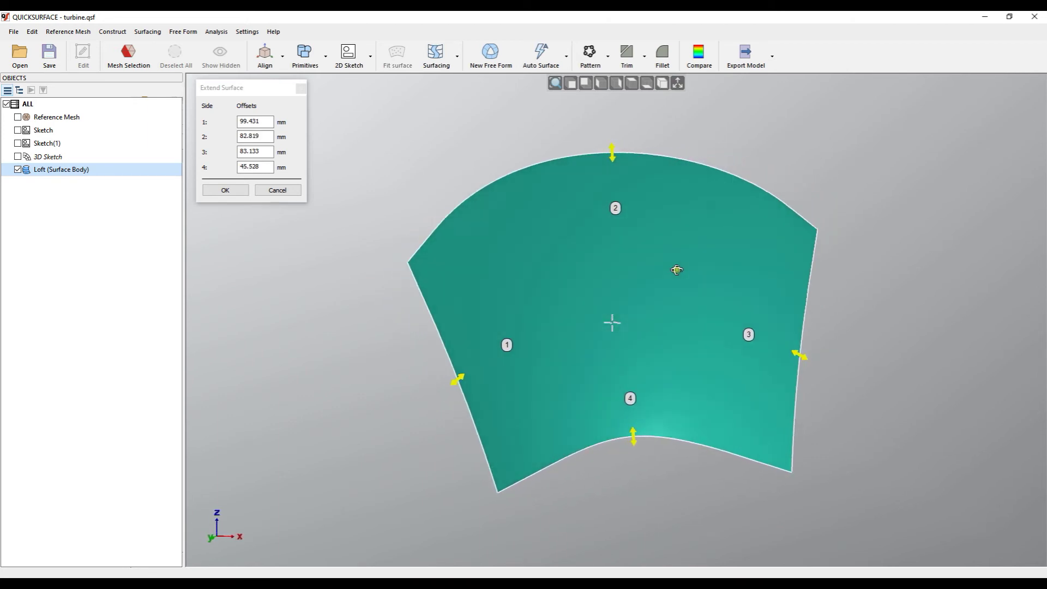
With Sketch(1) shown from the front, stretch side 4 to 281.179 mm and confirm.
left_click(19, 143)
right_click_drag(601, 276, 550, 293)
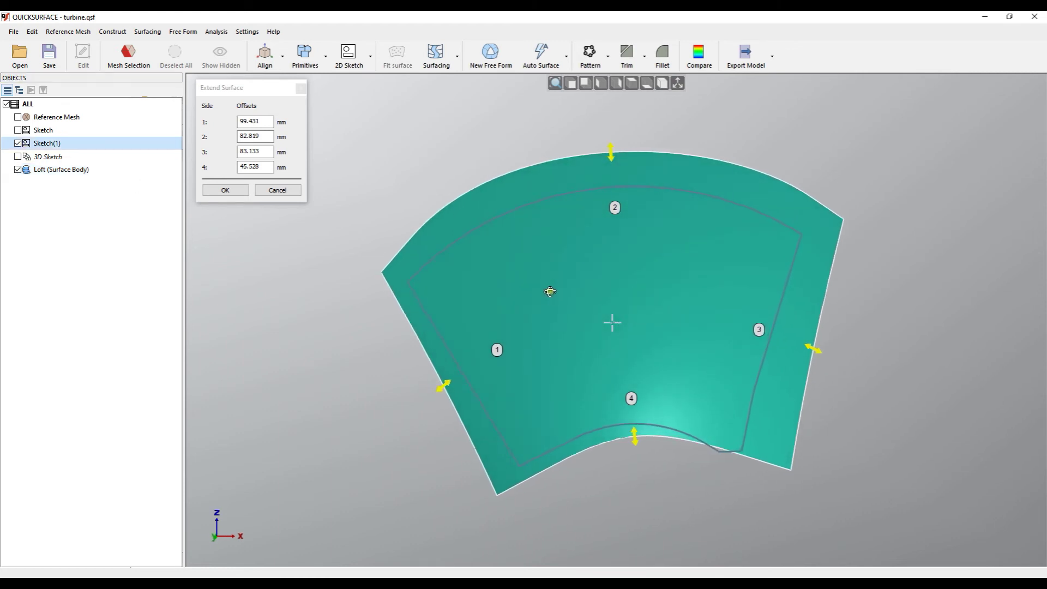
left_click(571, 83)
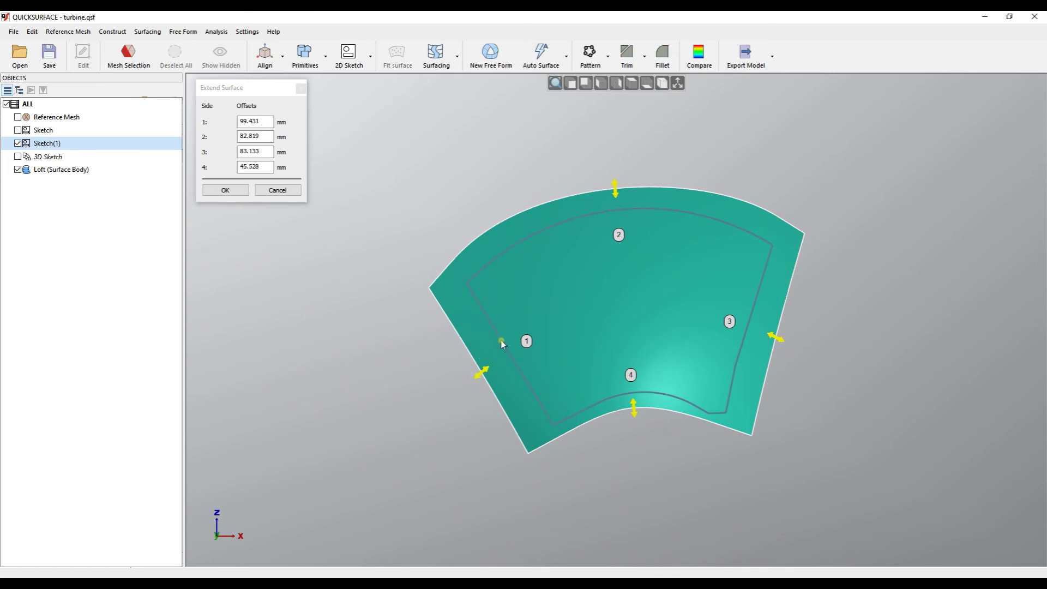
left_click_drag(631, 399, 654, 502)
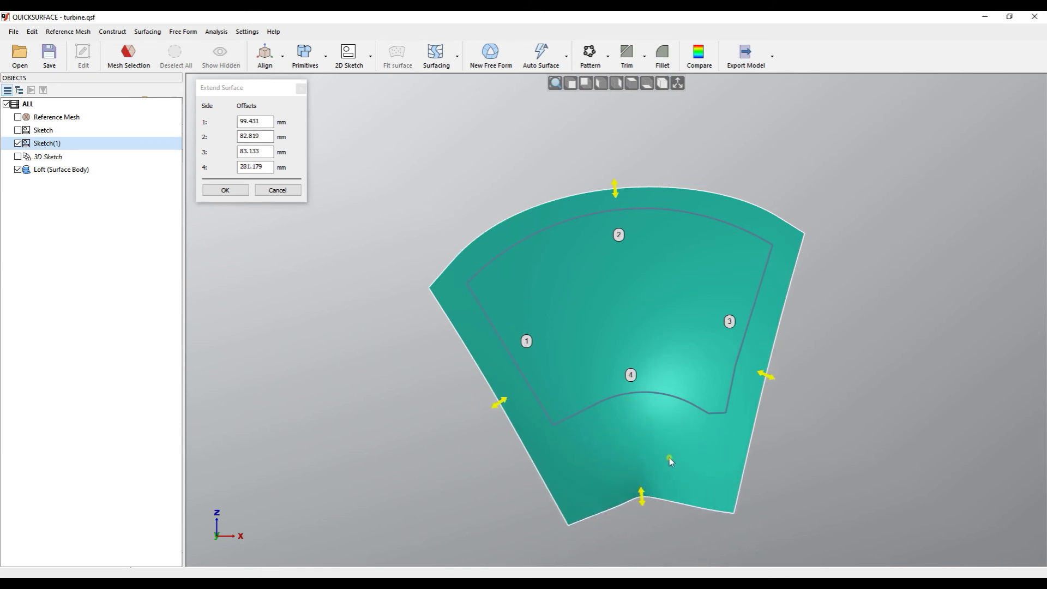
mouse_move(669, 458)
right_mouse_down()
mouse_move(767, 296)
mouse_move(751, 236)
mouse_move(663, 404)
right_mouse_up()
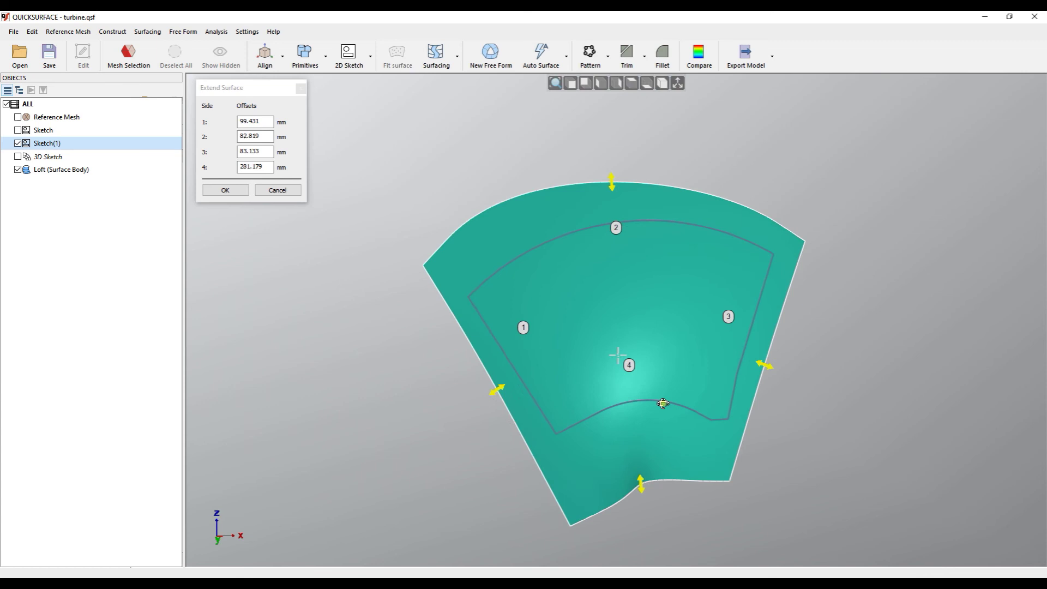
left_click(570, 83)
left_click(224, 190)
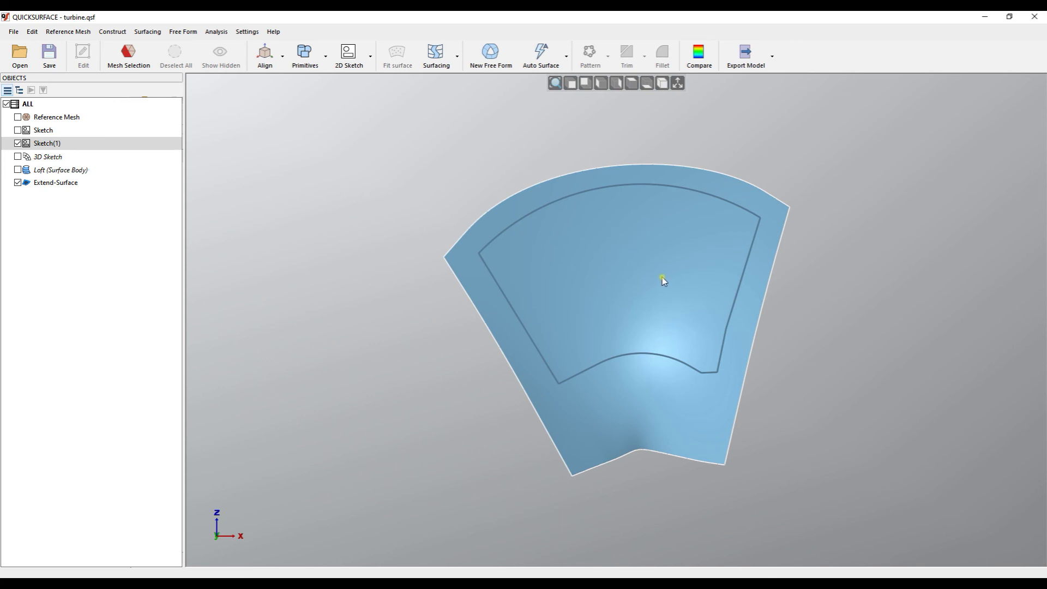
Extrude Sketch(1) into a solid and drag it taller through the surface.
left_click(648, 352)
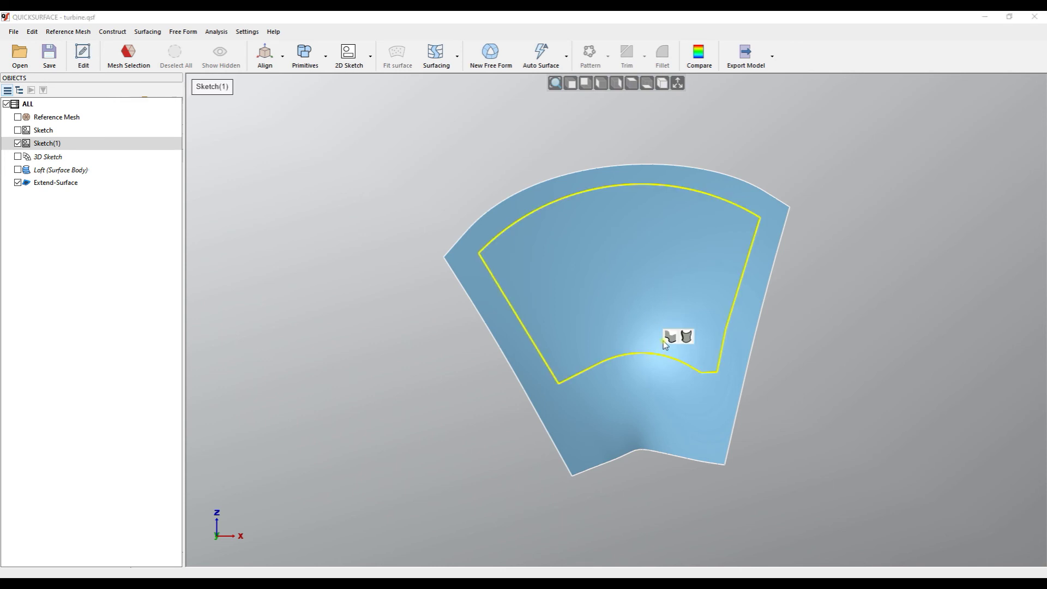
left_click(670, 336)
mouse_move(649, 398)
right_mouse_down()
mouse_move(662, 171)
mouse_move(661, 254)
right_mouse_up()
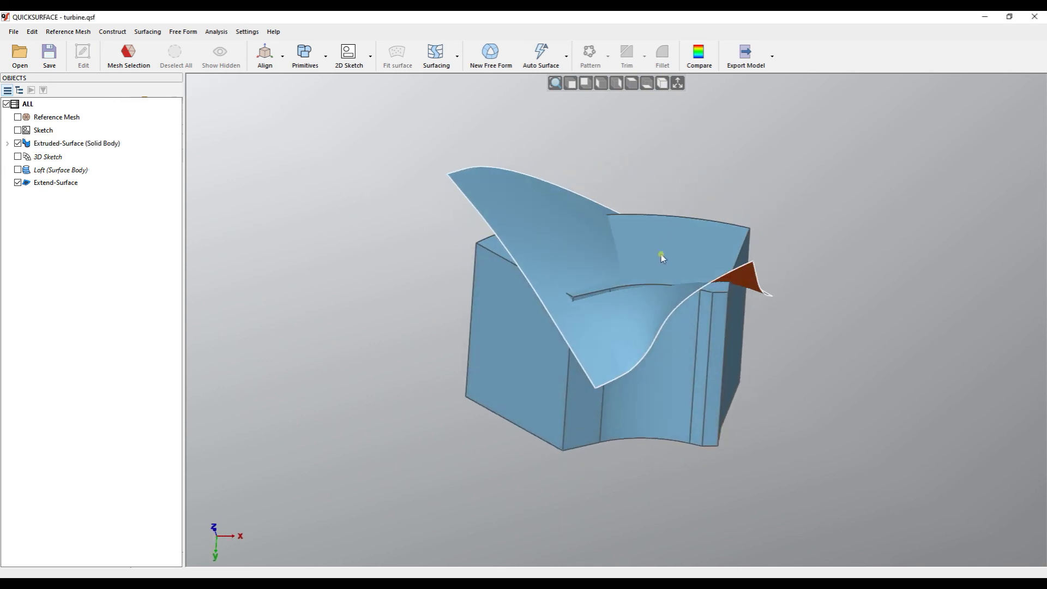
left_click(644, 260)
left_click_drag(525, 271, 542, 158)
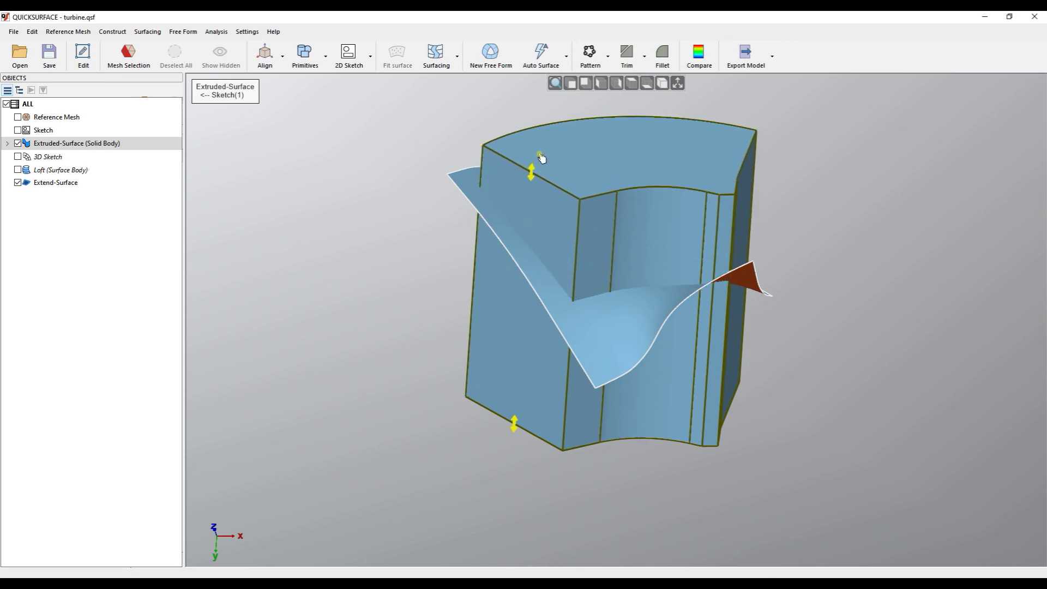
right_click_drag(528, 330, 537, 356)
Select the extended surface and extruded solid and start trimming them.
left_click(388, 297)
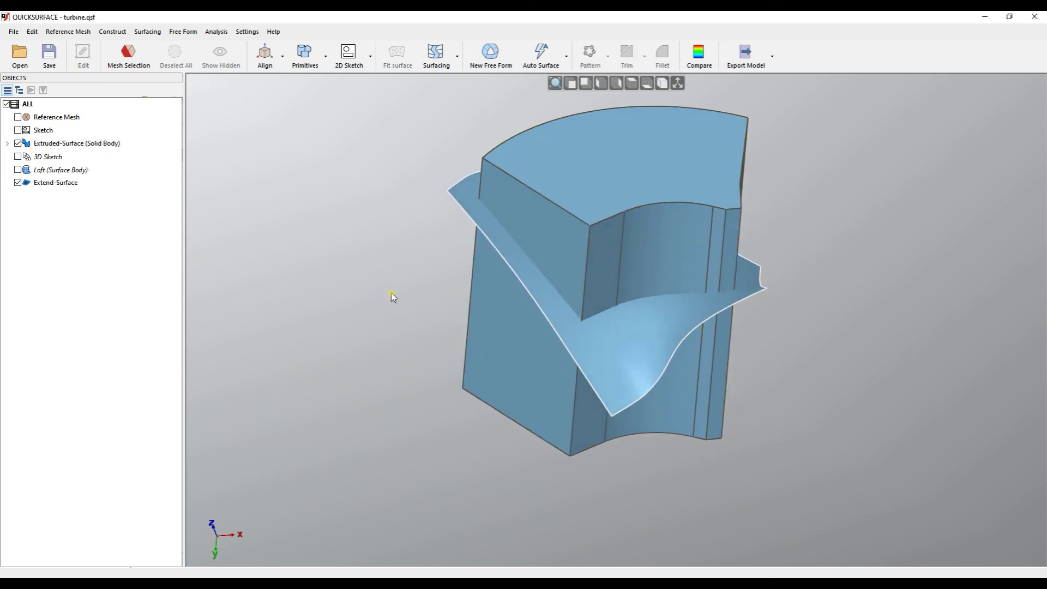
left_click(629, 328)
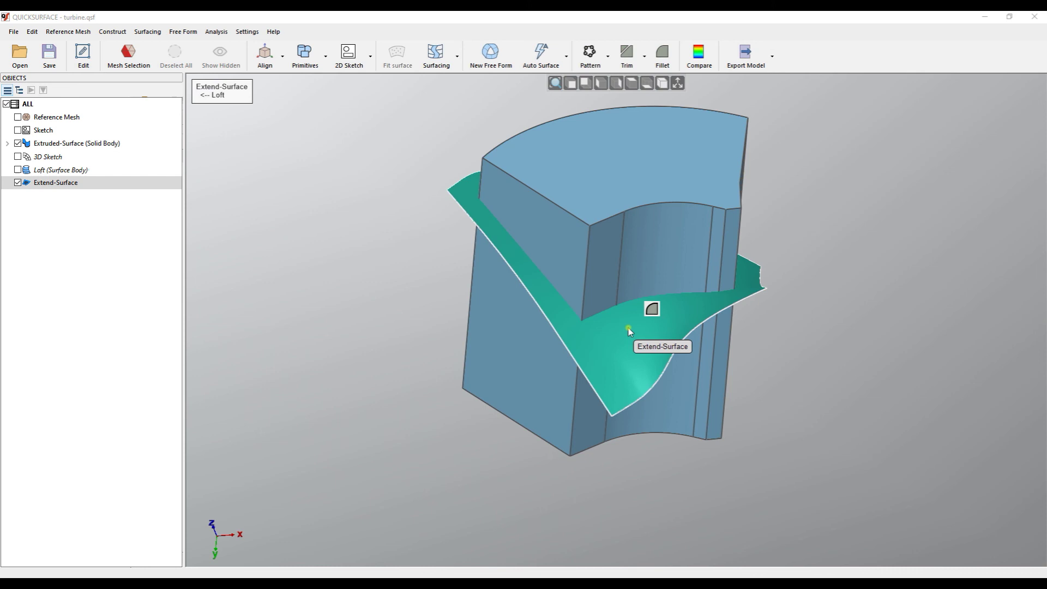
left_click(632, 184)
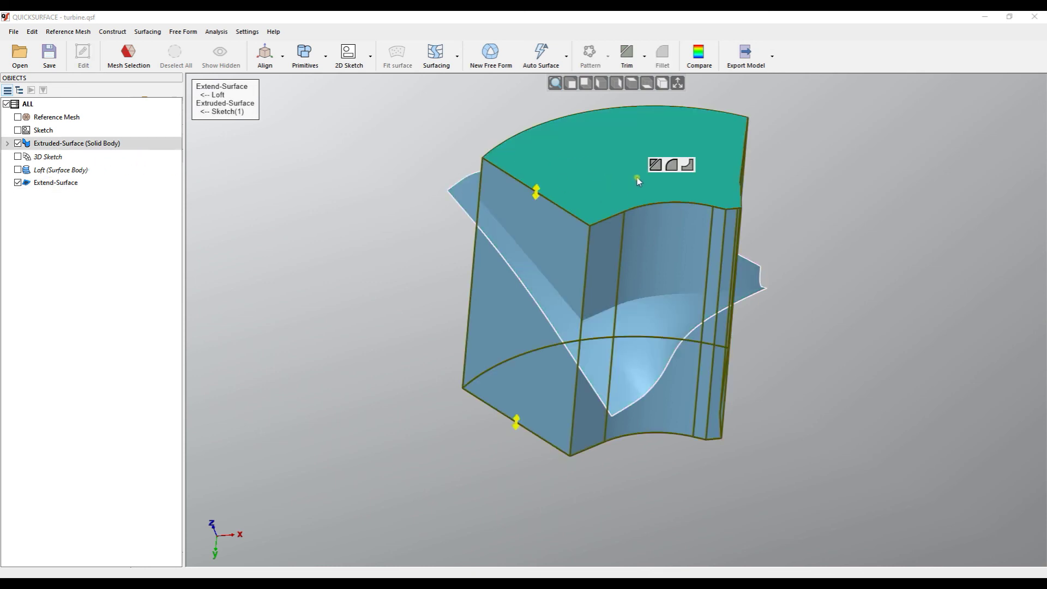
left_click(657, 167)
Trim away the extruded solid and outer border, keeping the inner blade face, then show the Reference Mesh.
left_click(653, 249)
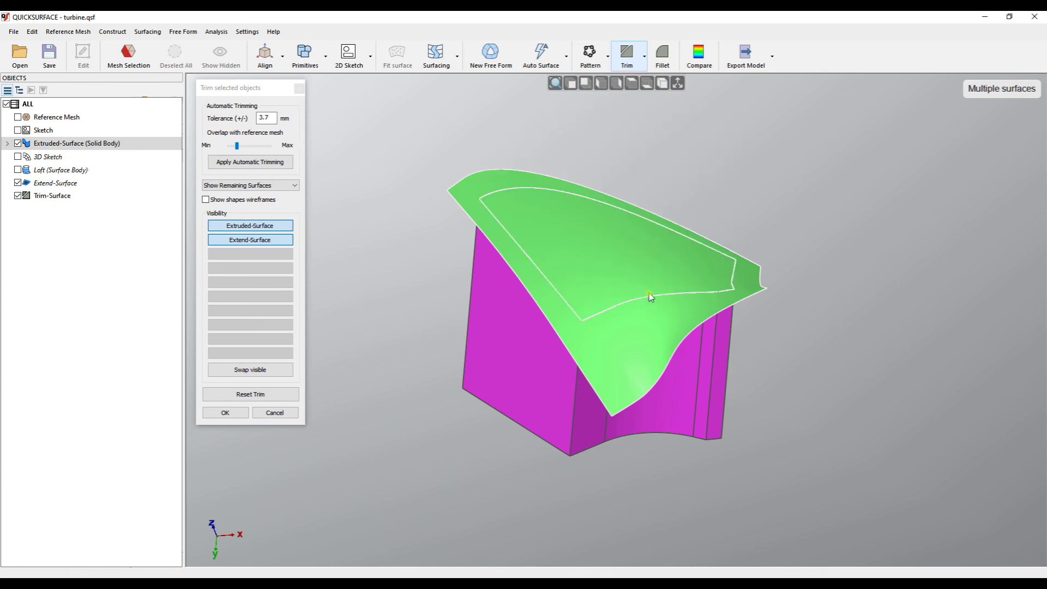
left_click(542, 406)
left_click(649, 356)
middle_click_drag(759, 245, 666, 422)
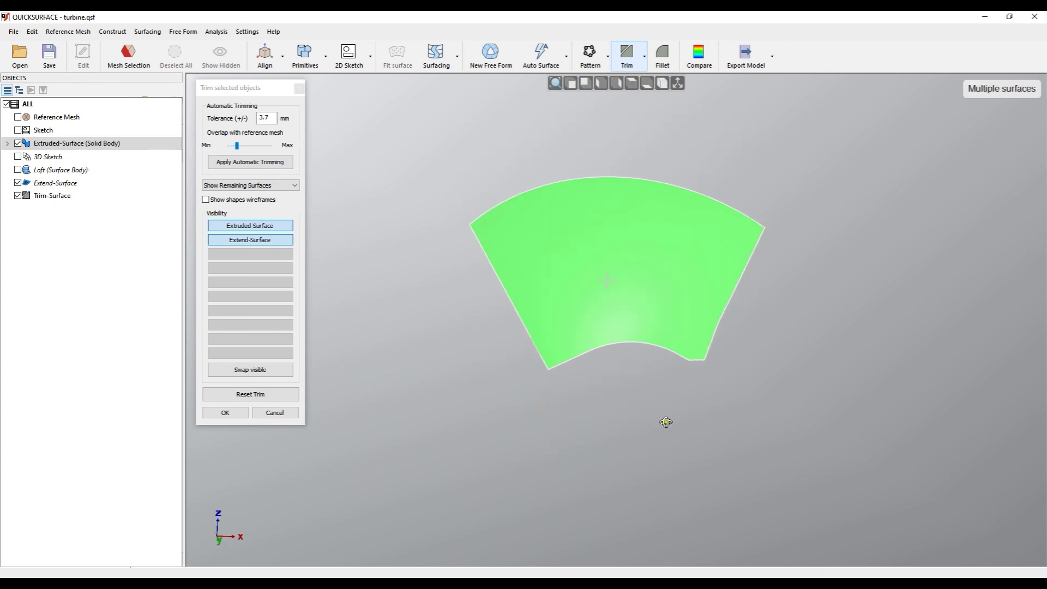
left_click(226, 413)
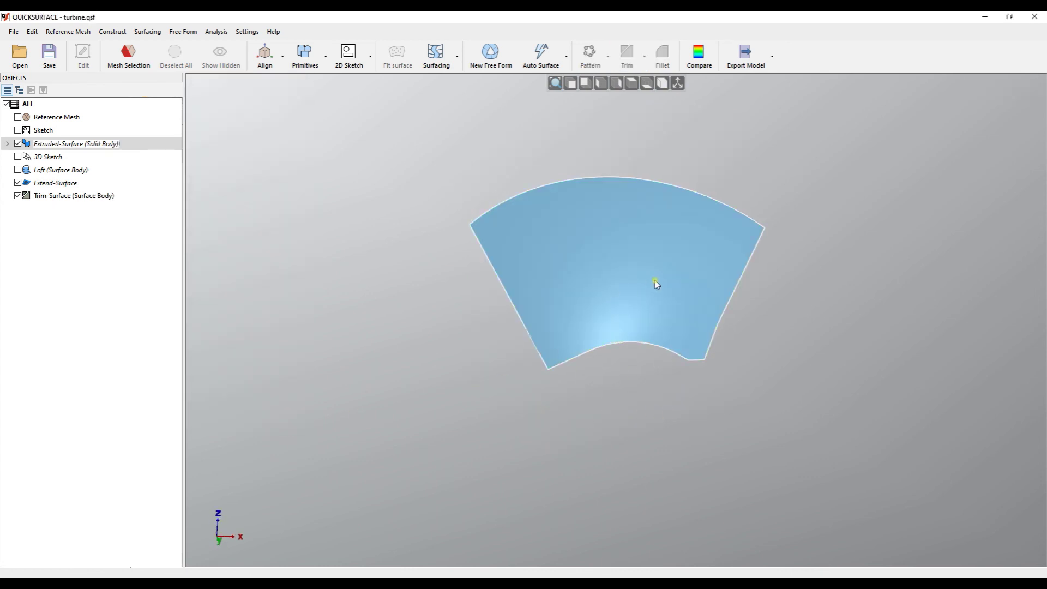
left_click(18, 116)
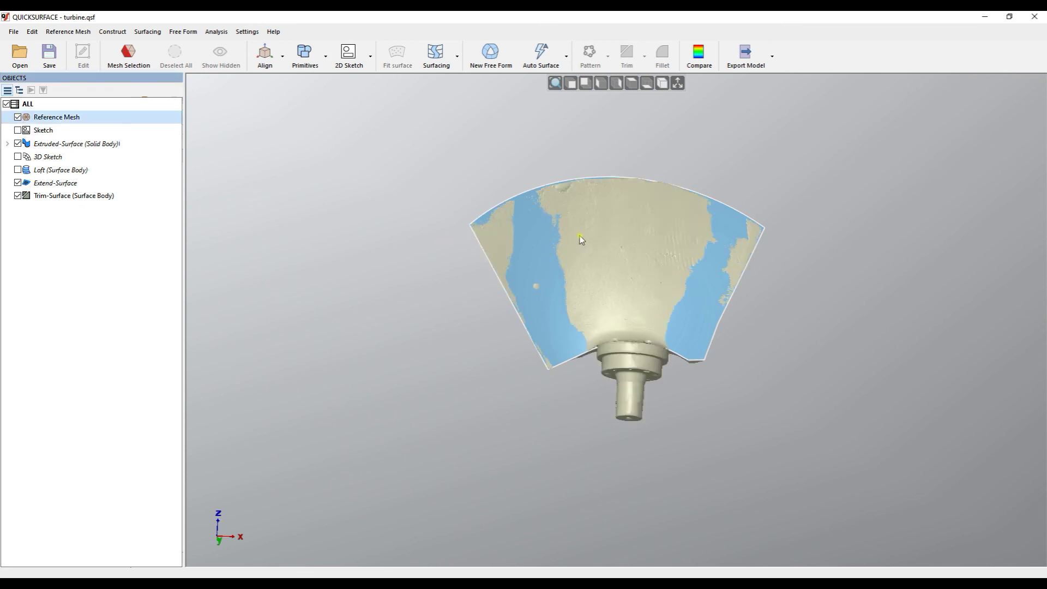